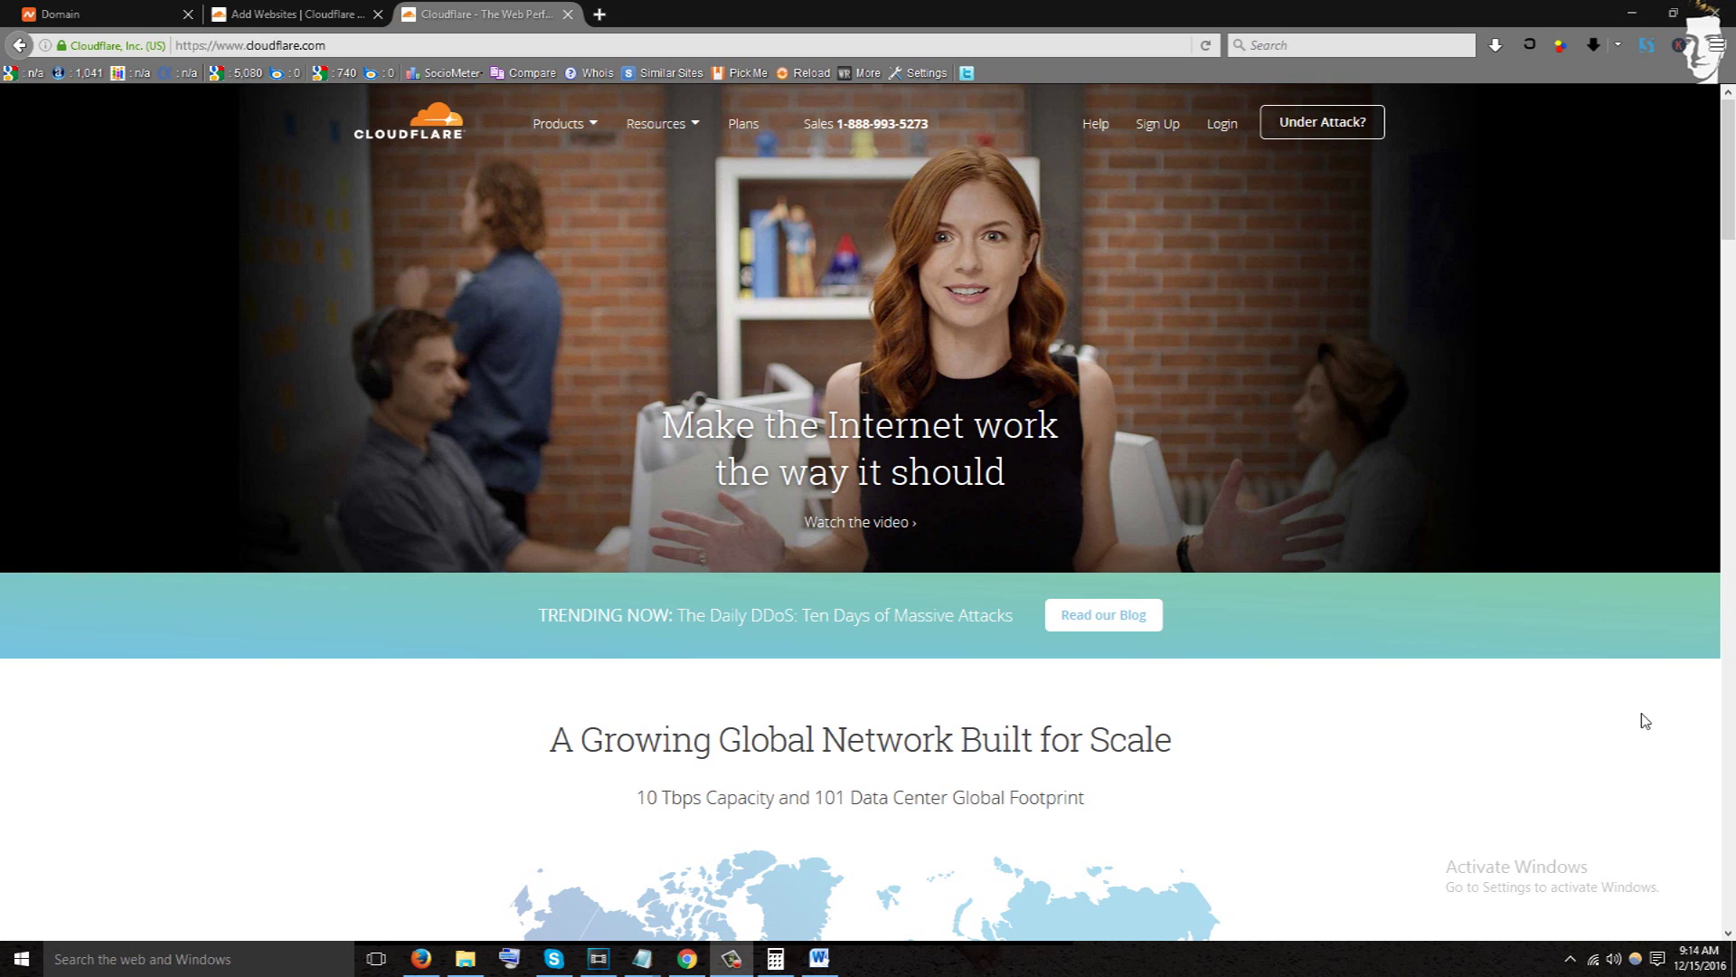
# Scroll the Cloudflare homepage, then go to the Namecheap details page for vipwealth.studio.
pyautogui.scroll(-5, 1417, 529)
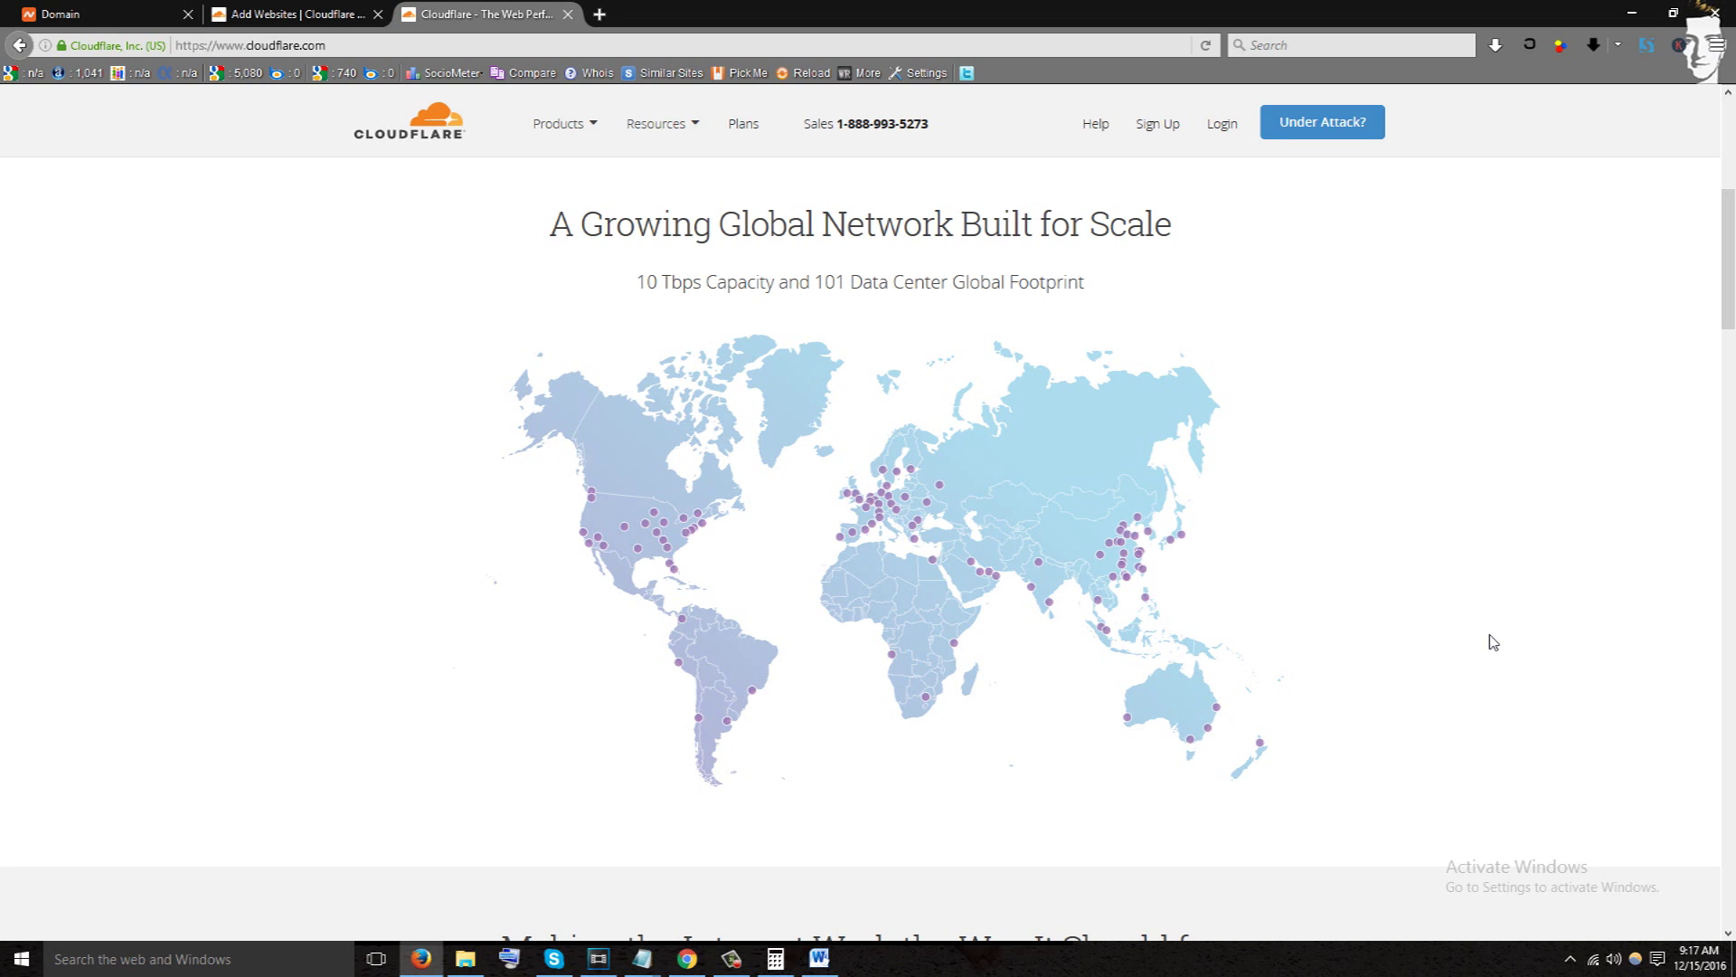
pyautogui.hotkey('ctrl', 'Tab')
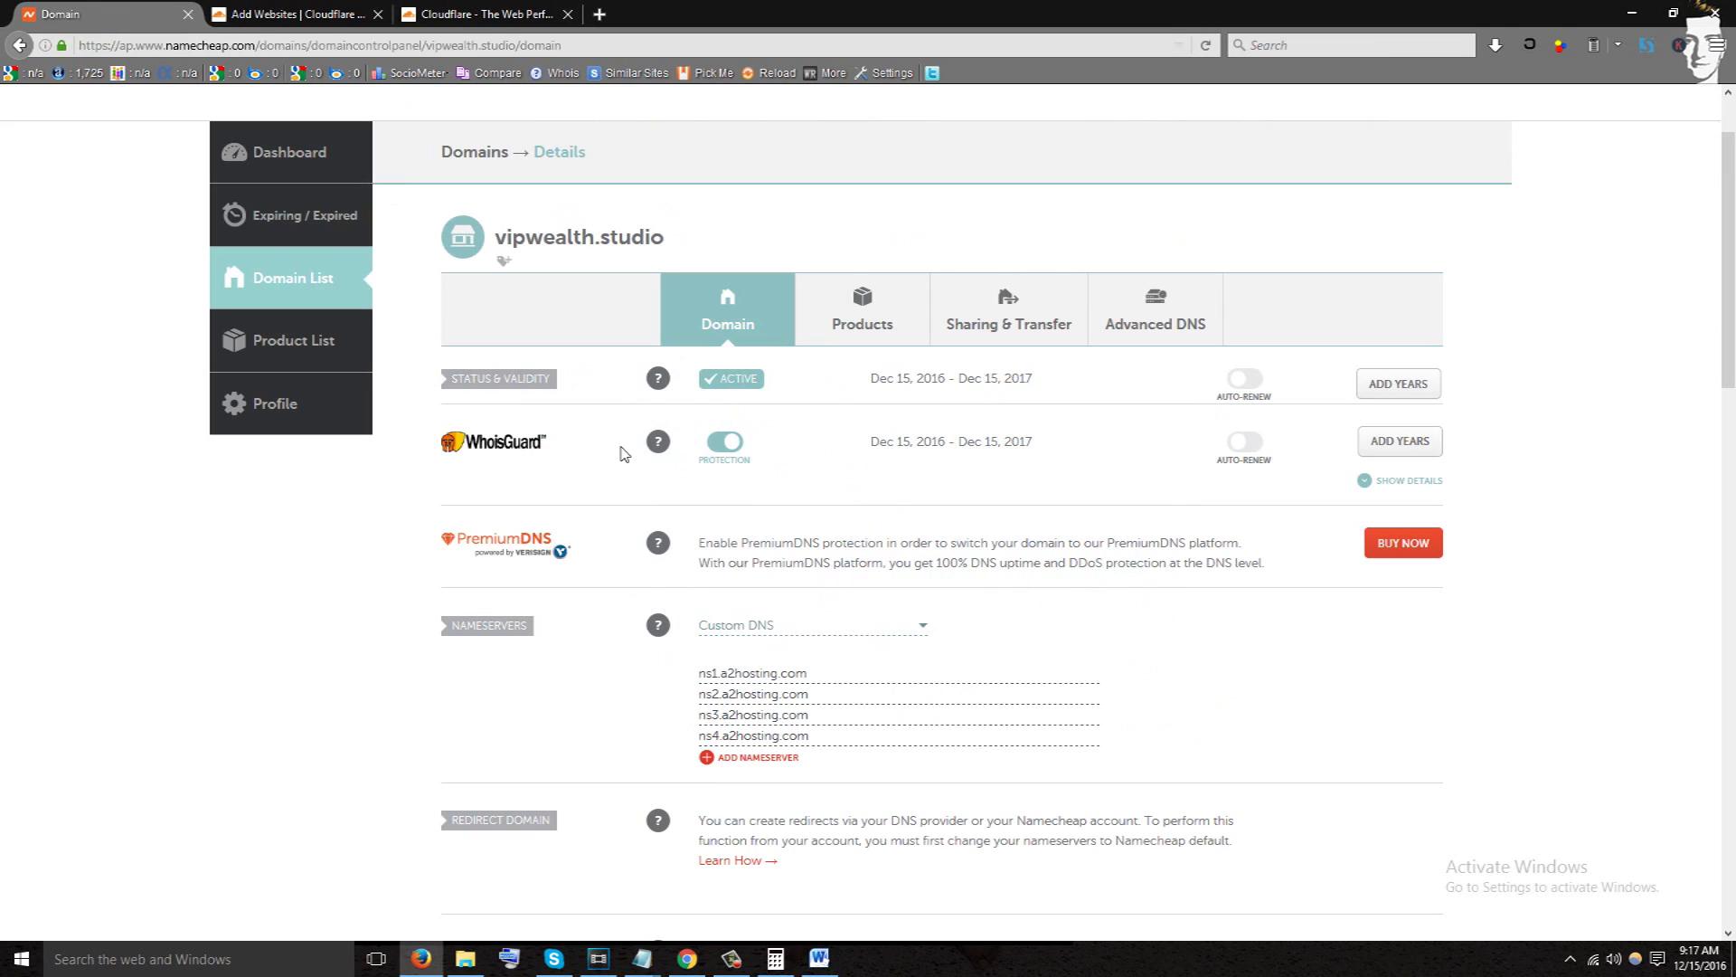
# Copy the domain name, load vipwealth.studio in a new tab, and return to Namecheap.
pyautogui.moveTo(680, 241); pyautogui.dragTo(491, 242)
pyautogui.hotkey('ctrl', 'c')
pyautogui.click(698, 236)
pyautogui.click(600, 14)
pyautogui.hotkey('ctrl', 'v')
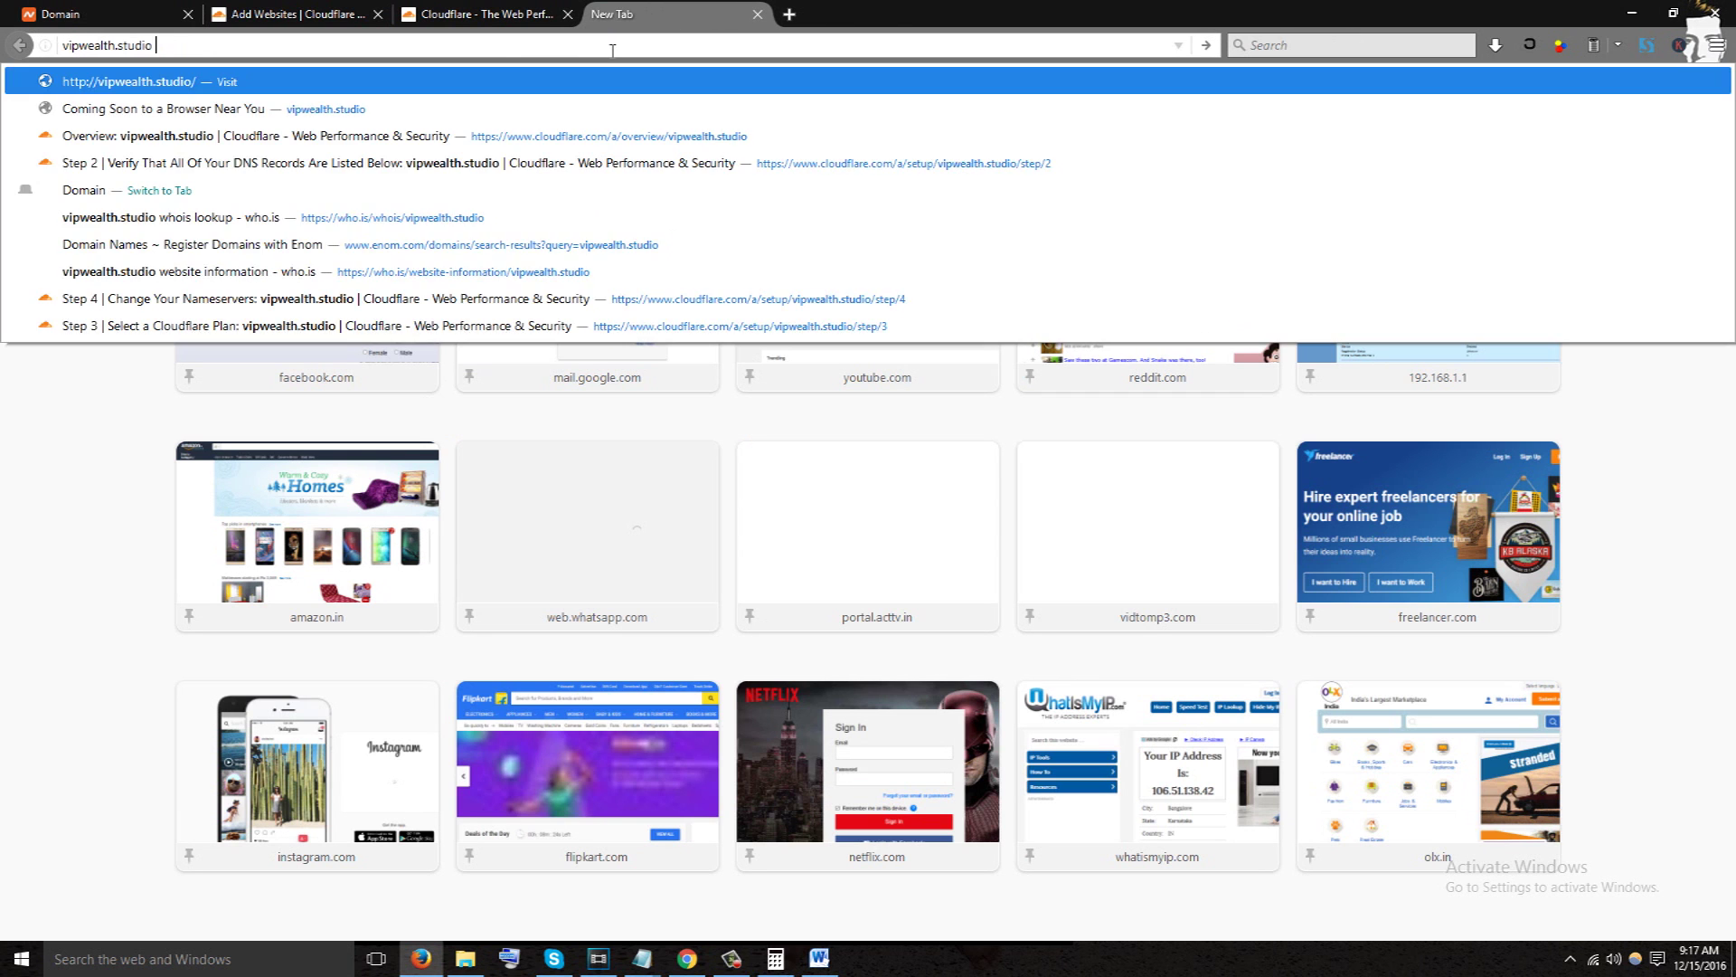
pyautogui.press('Return')
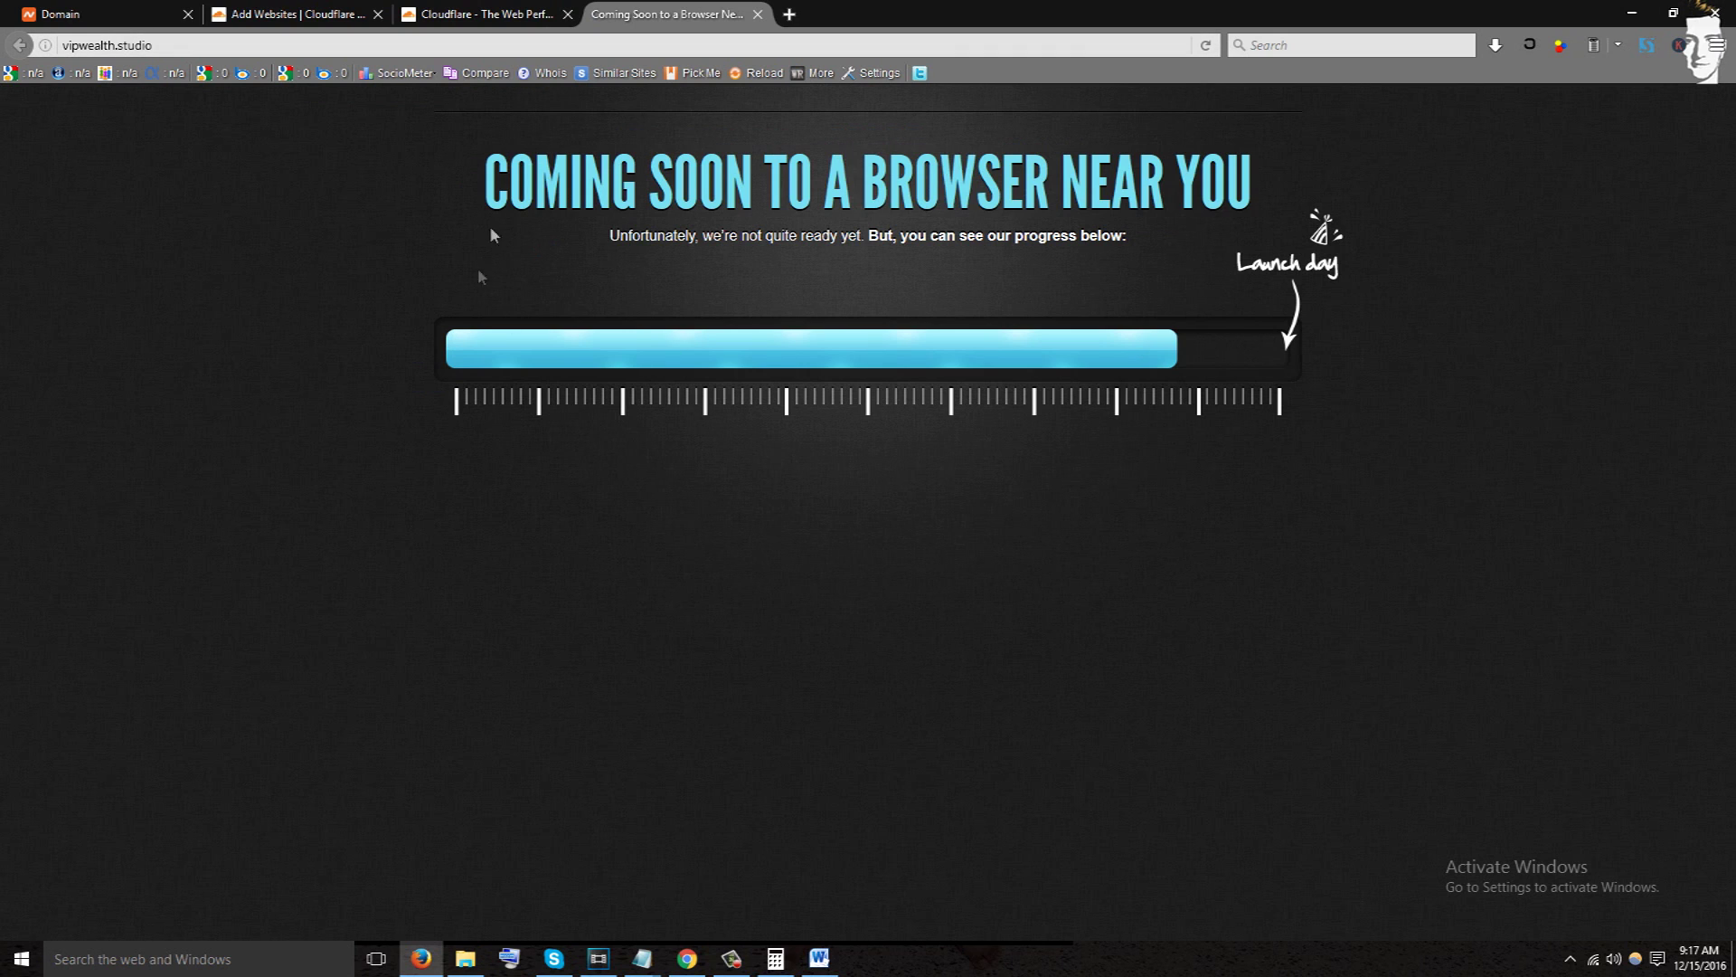
pyautogui.hotkey('ctrl', 'Tab')
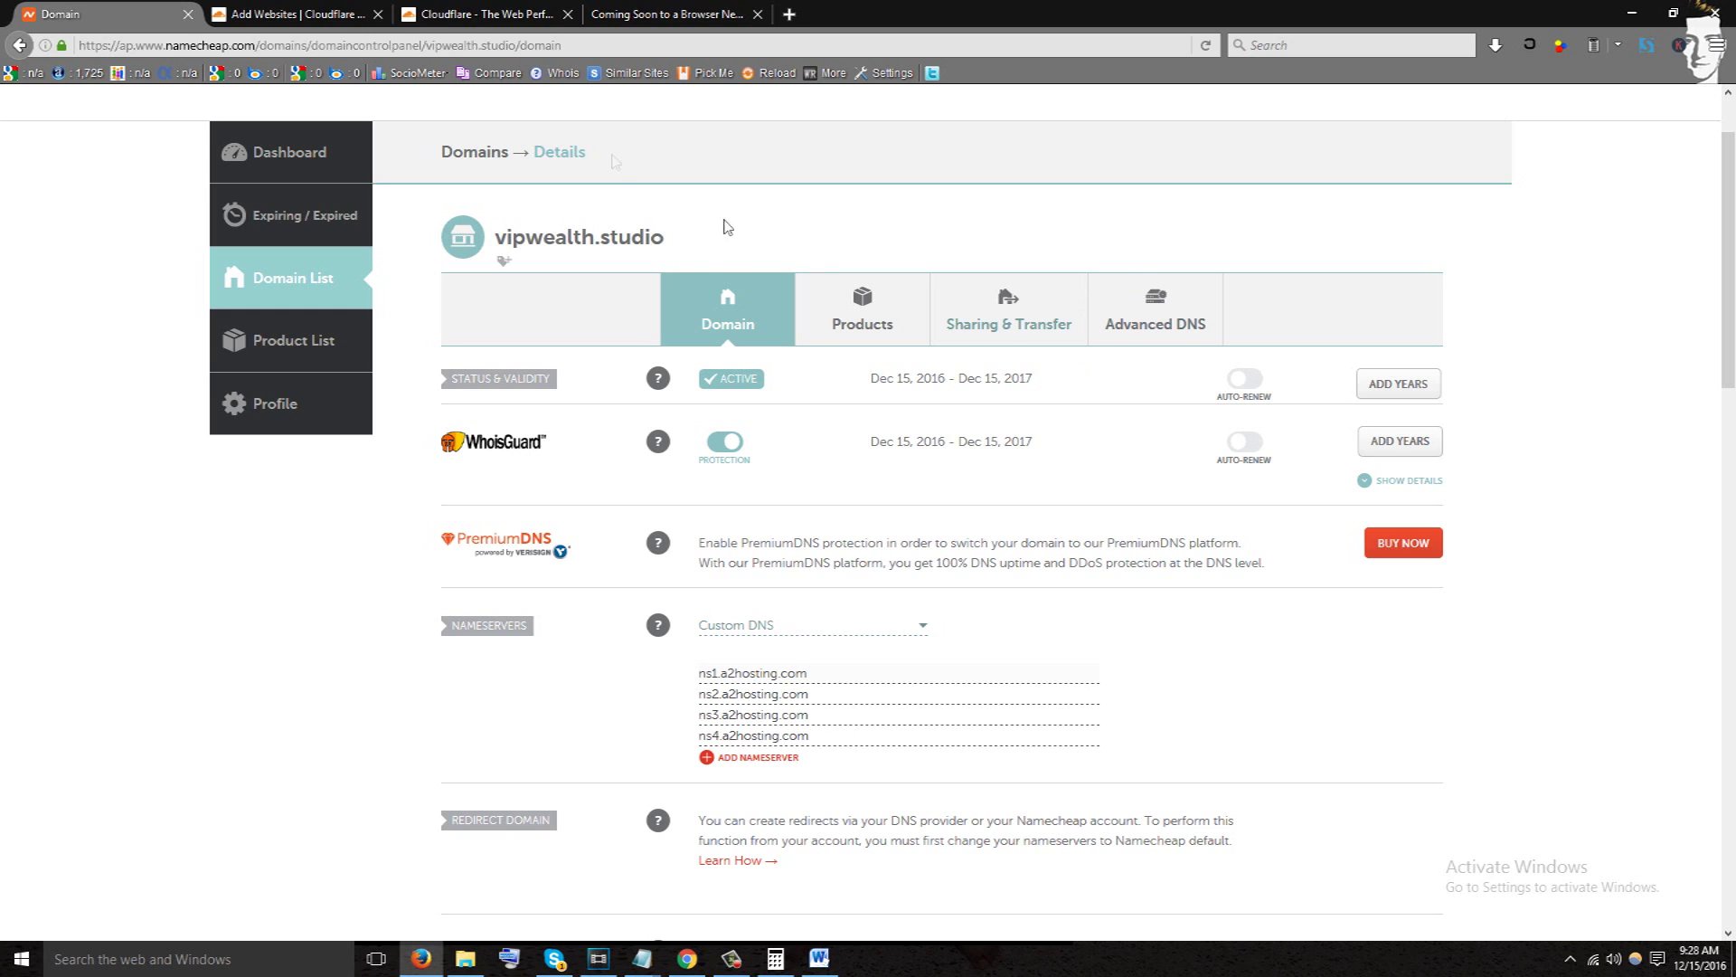
# Select and copy the vipwealth.studio domain name on the Namecheap details page.
pyautogui.moveTo(682, 247); pyautogui.dragTo(505, 256)
pyautogui.hotkey('ctrl', 'c')
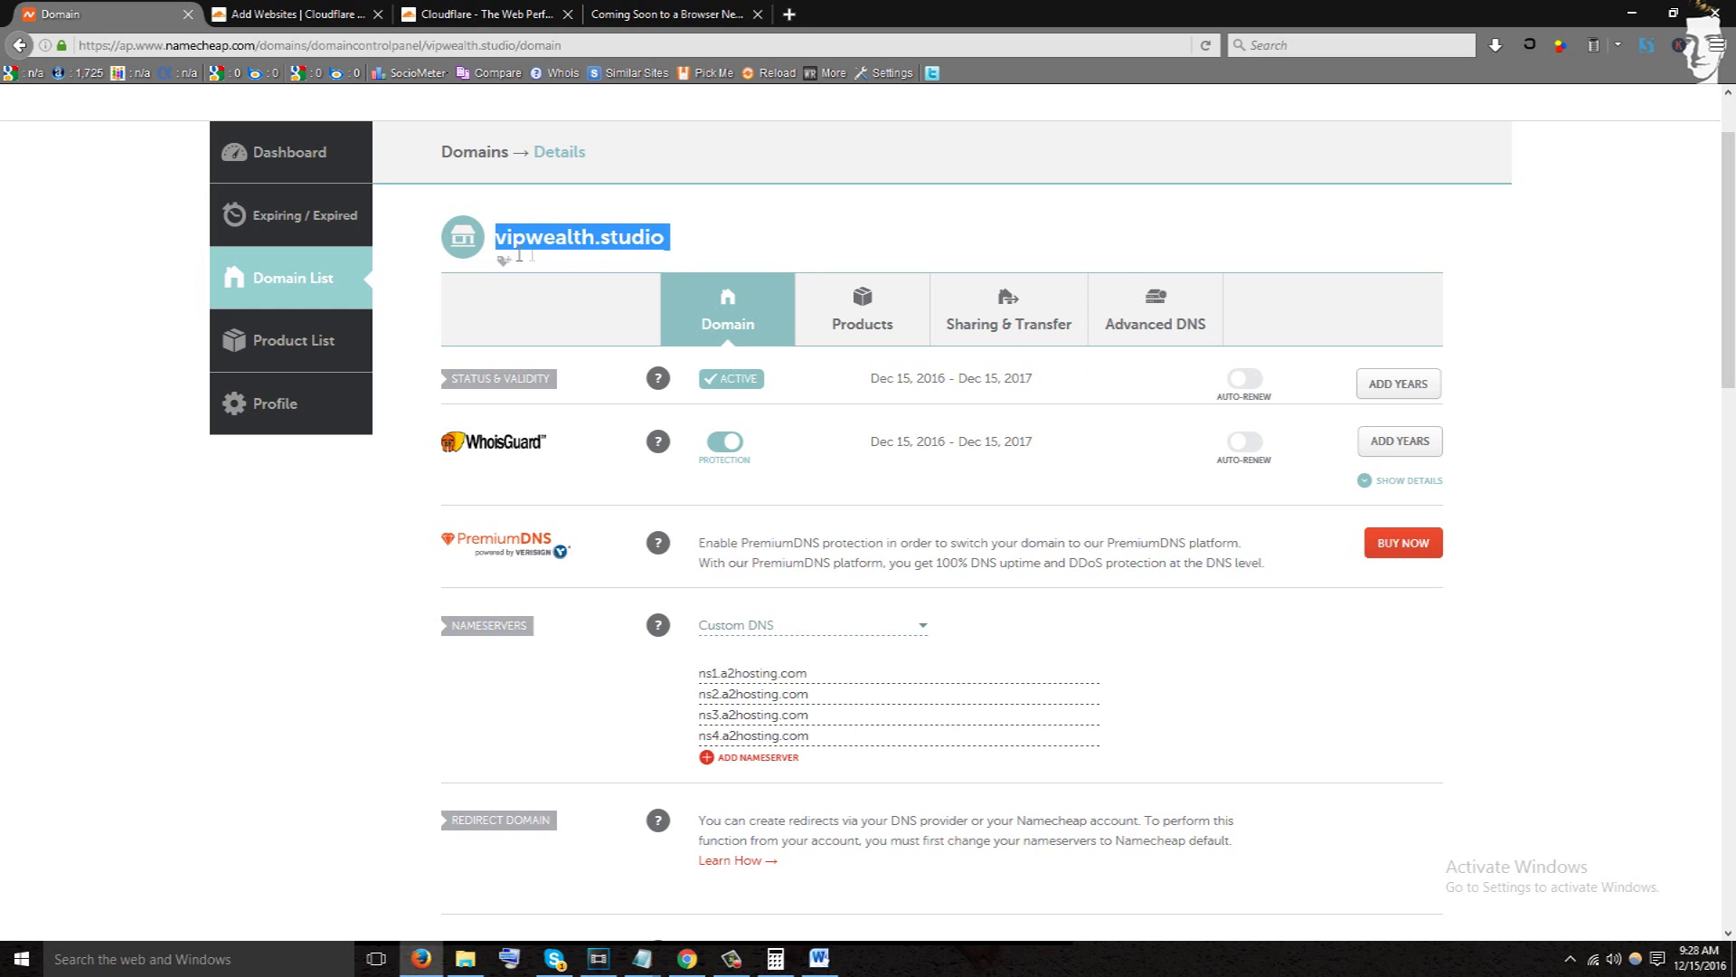
pyautogui.click(625, 252)
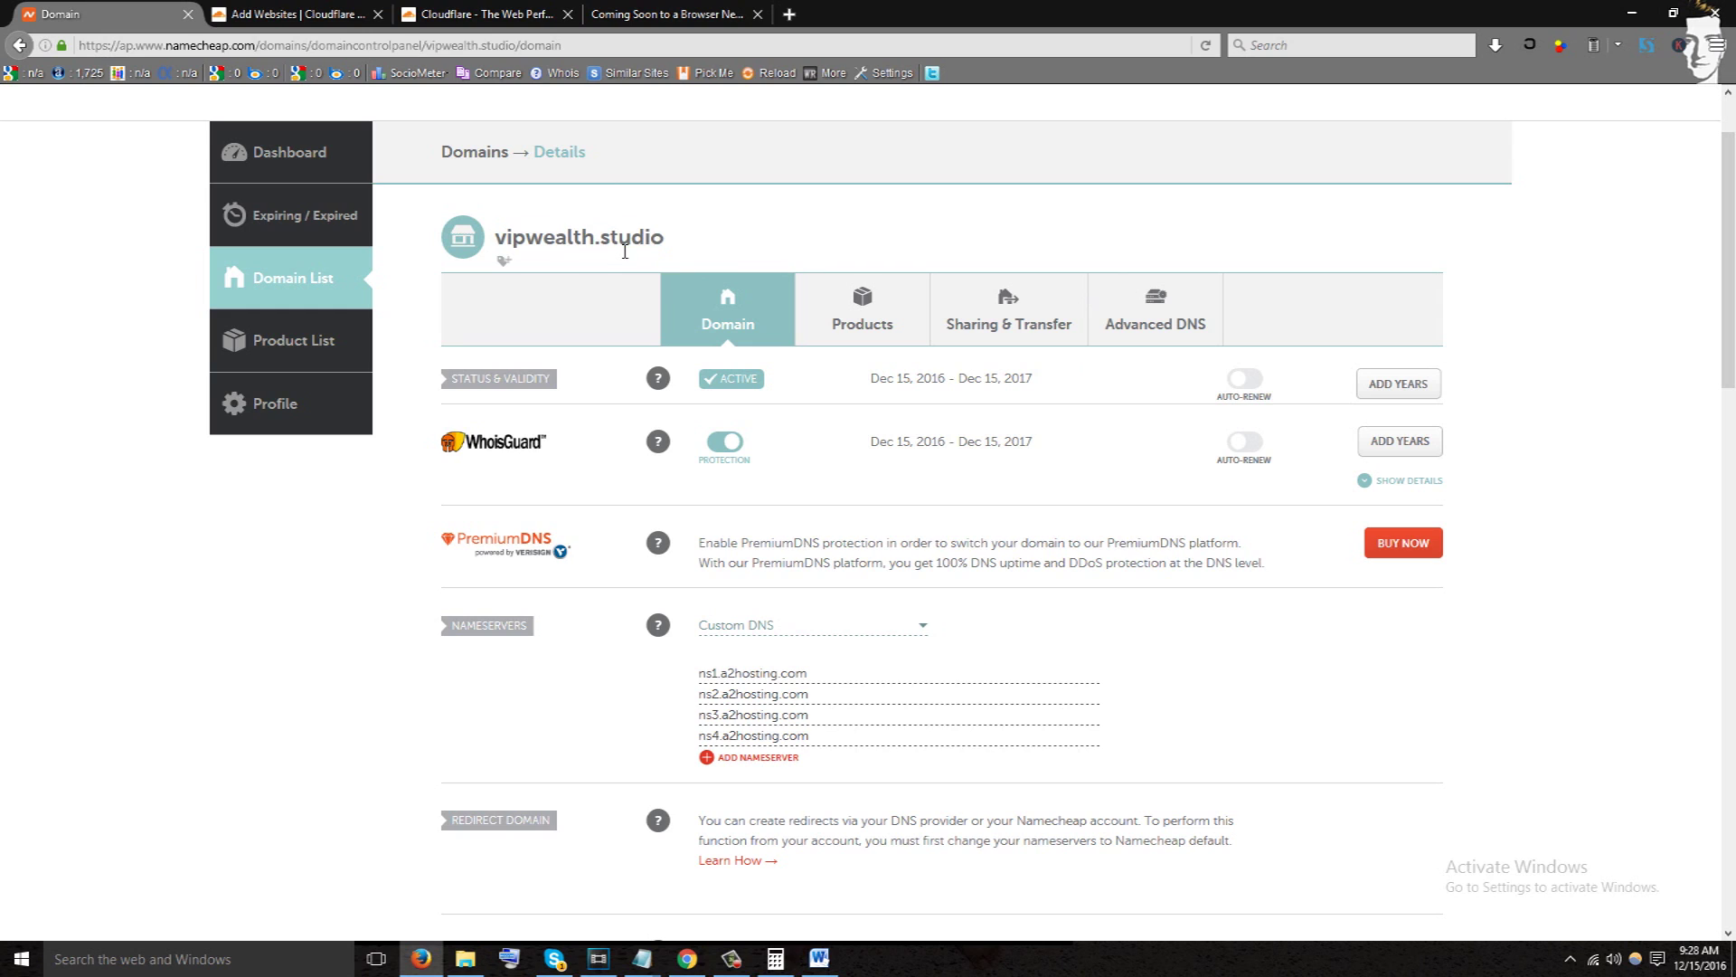
# Paste vipwealth.studio into Cloudflare's Add Websites field, scan its DNS records, and continue setup.
pyautogui.click(366, 9)
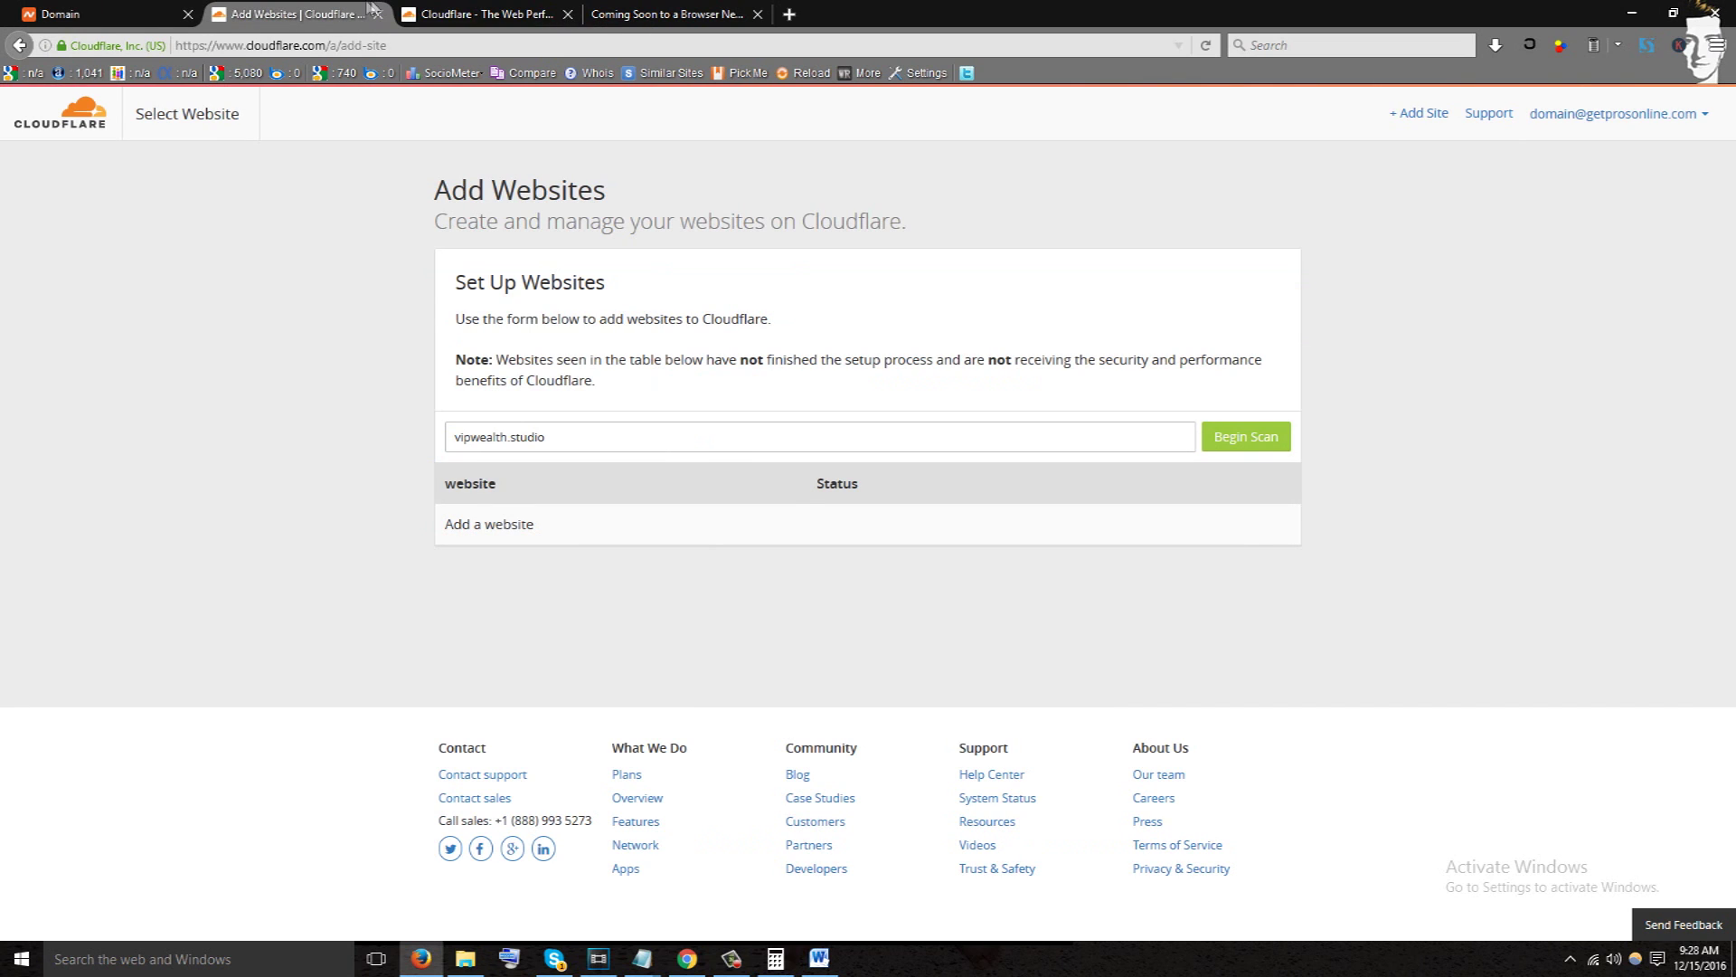
pyautogui.click(783, 437)
pyautogui.hotkey('ctrl', 'v')
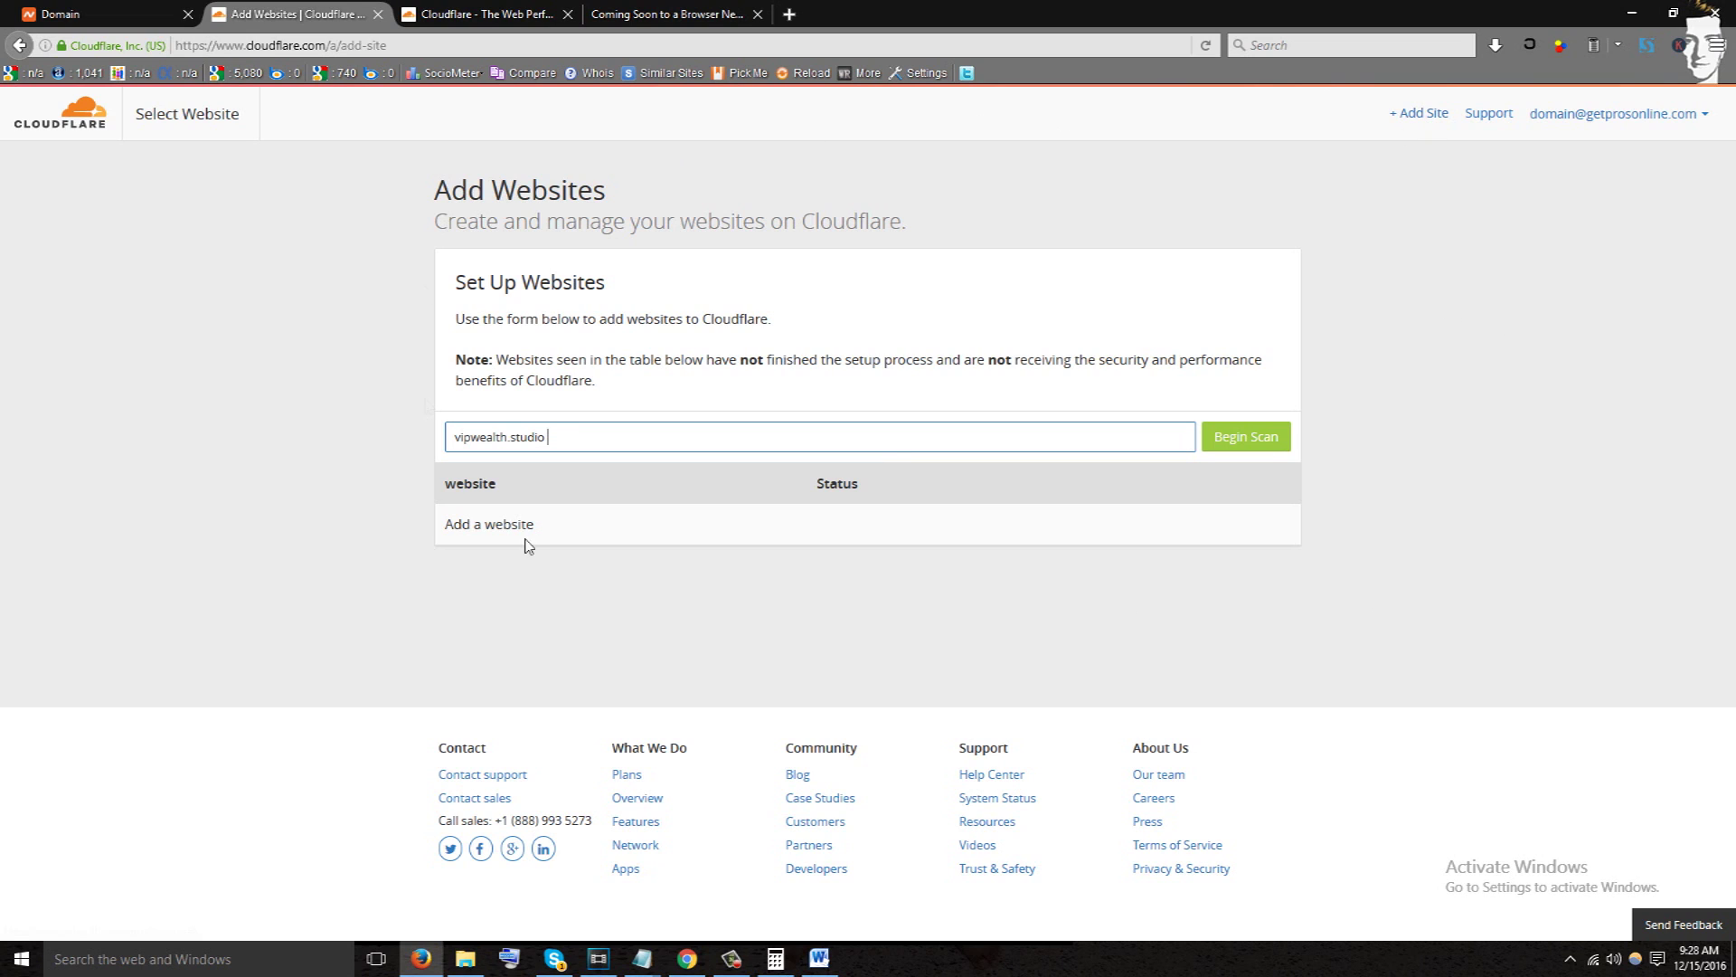
pyautogui.click(749, 441)
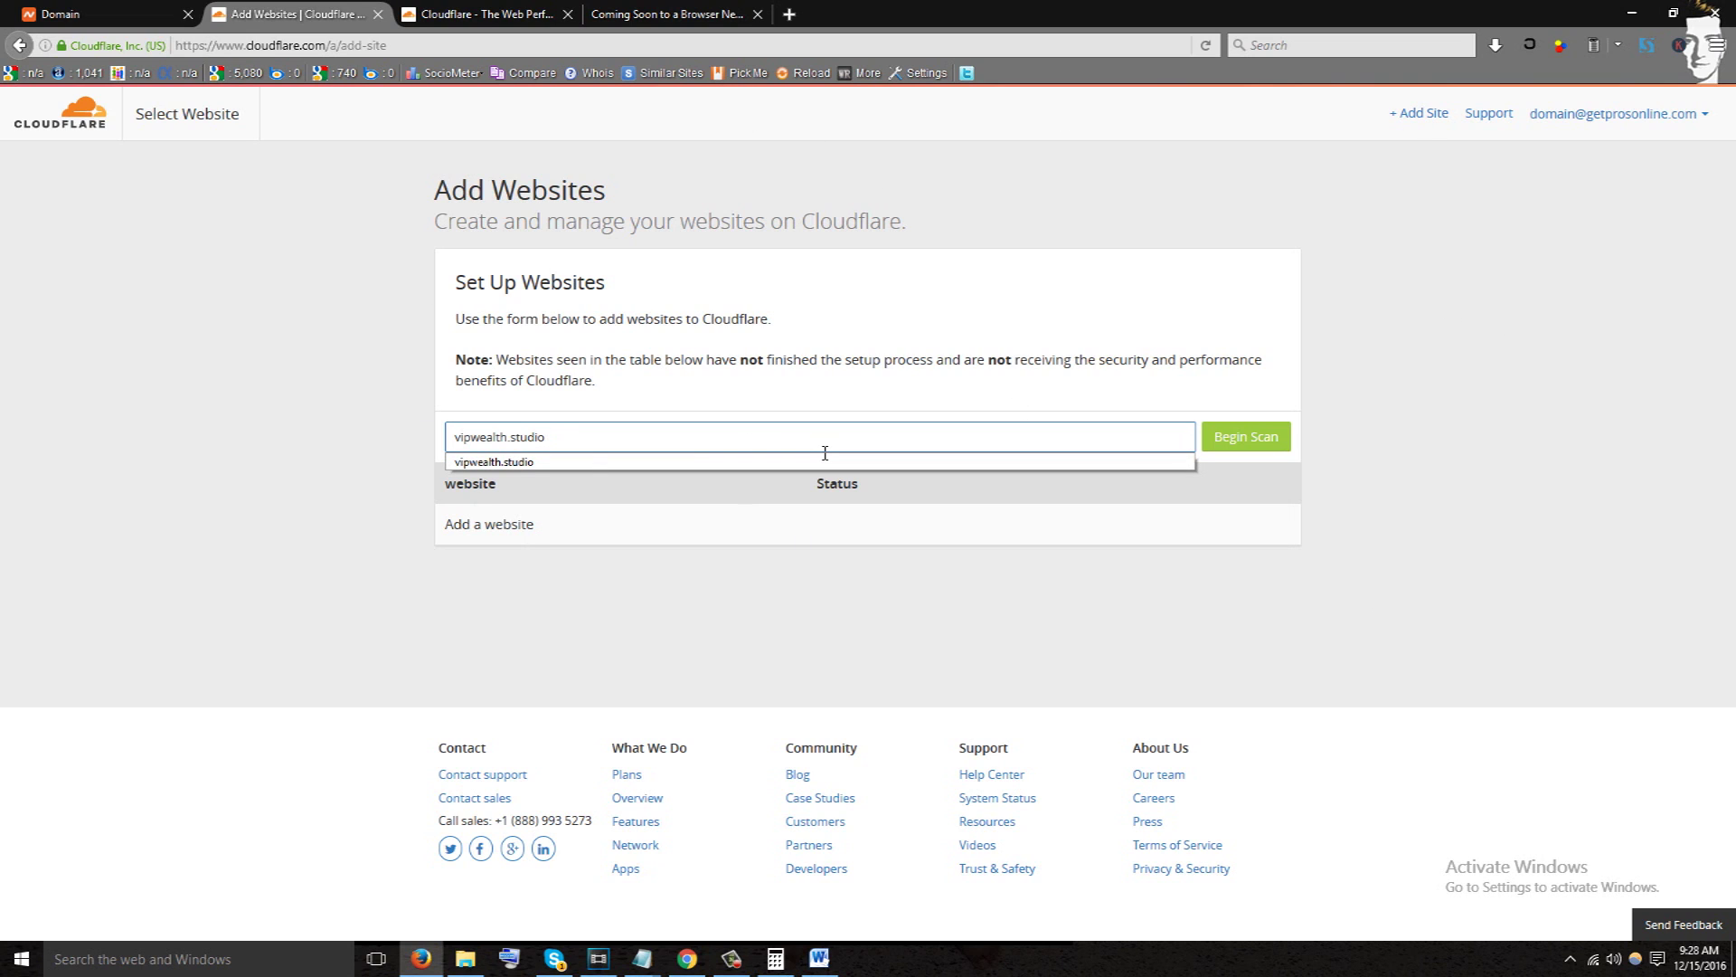
pyautogui.click(1270, 452)
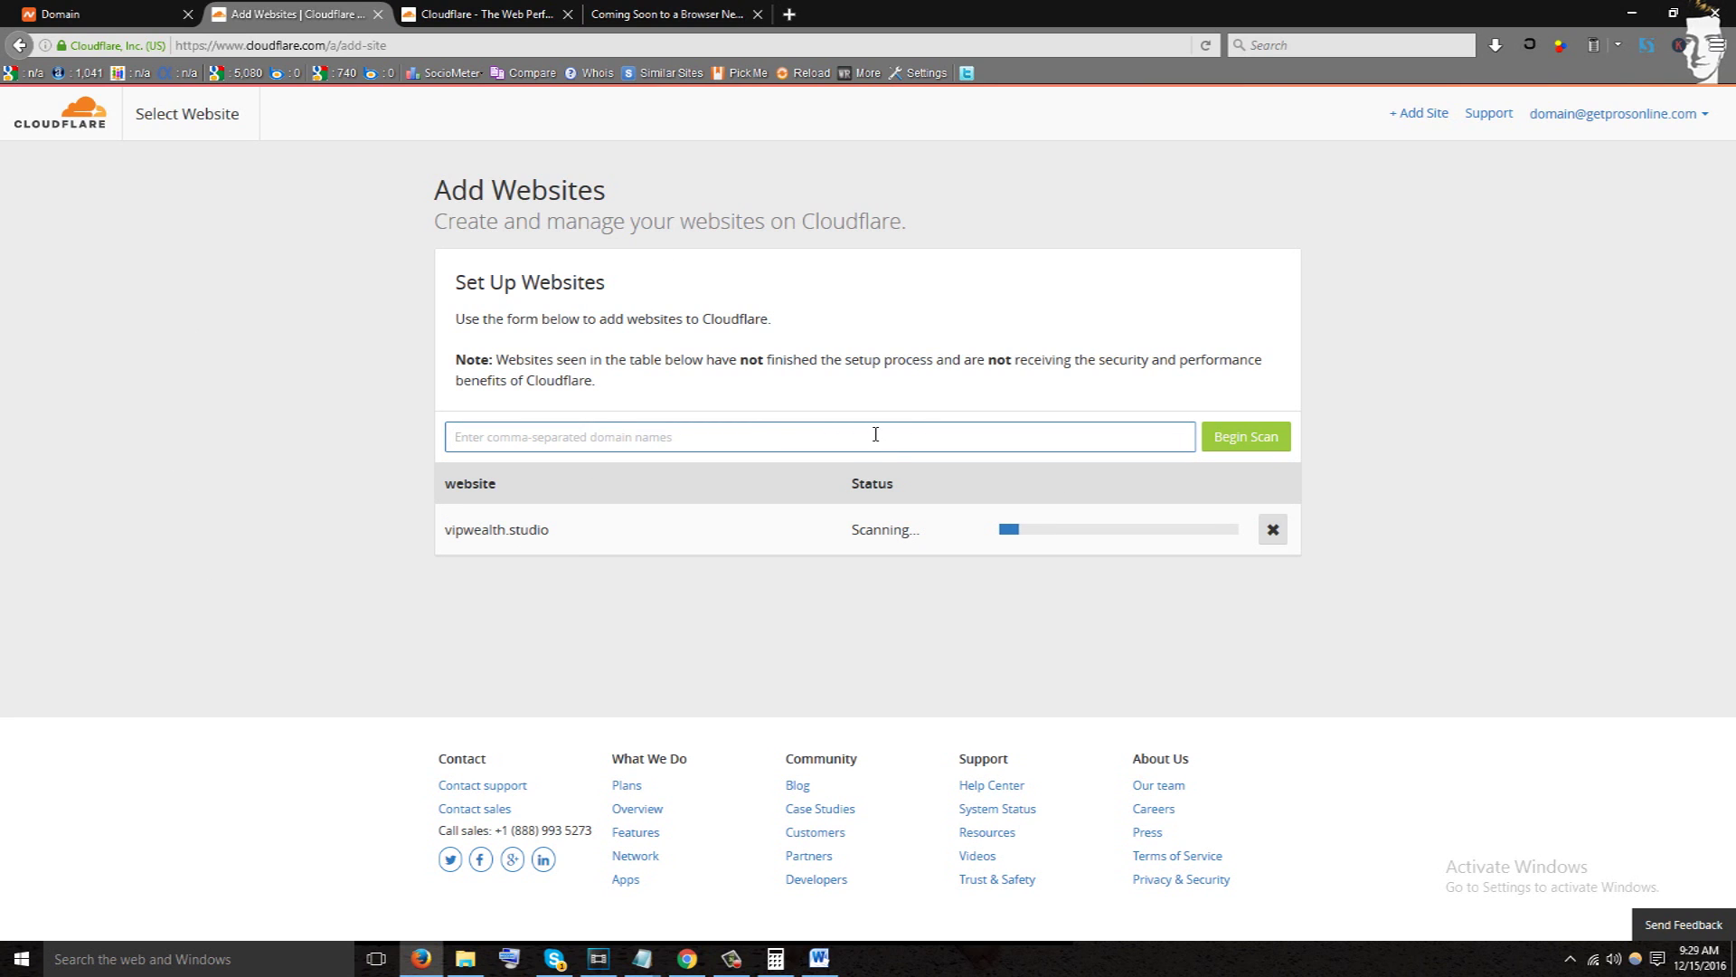
pyautogui.moveTo(556, 534); pyautogui.dragTo(454, 542)
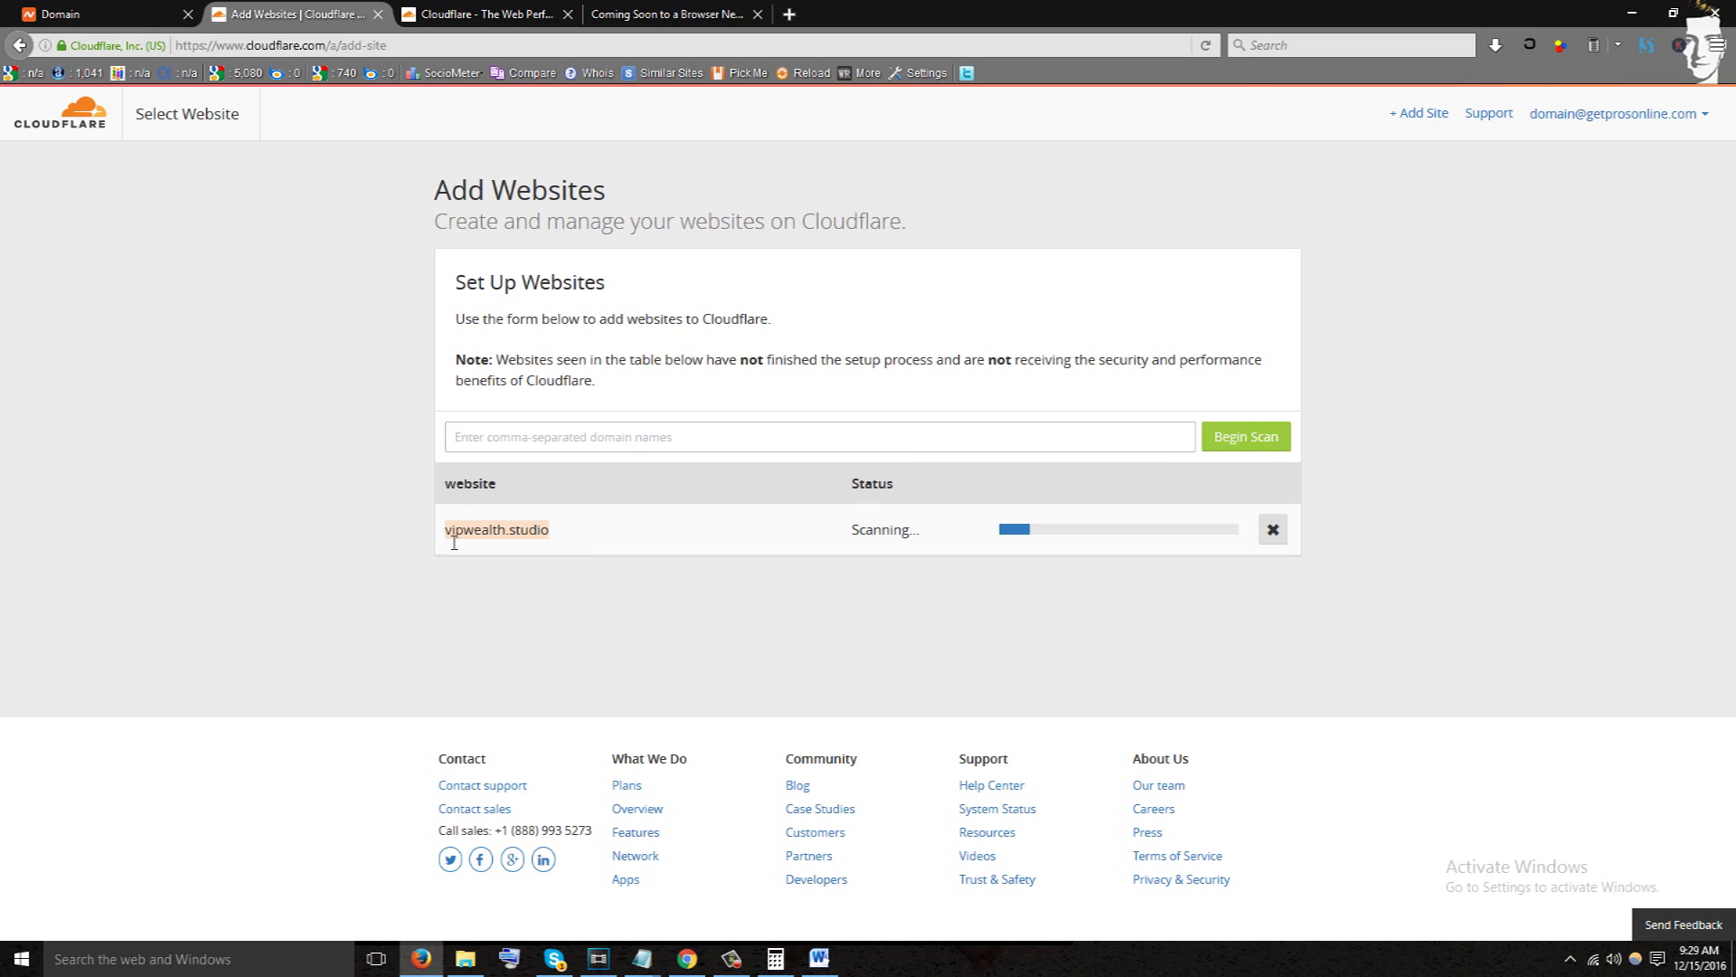
pyautogui.click(1081, 529)
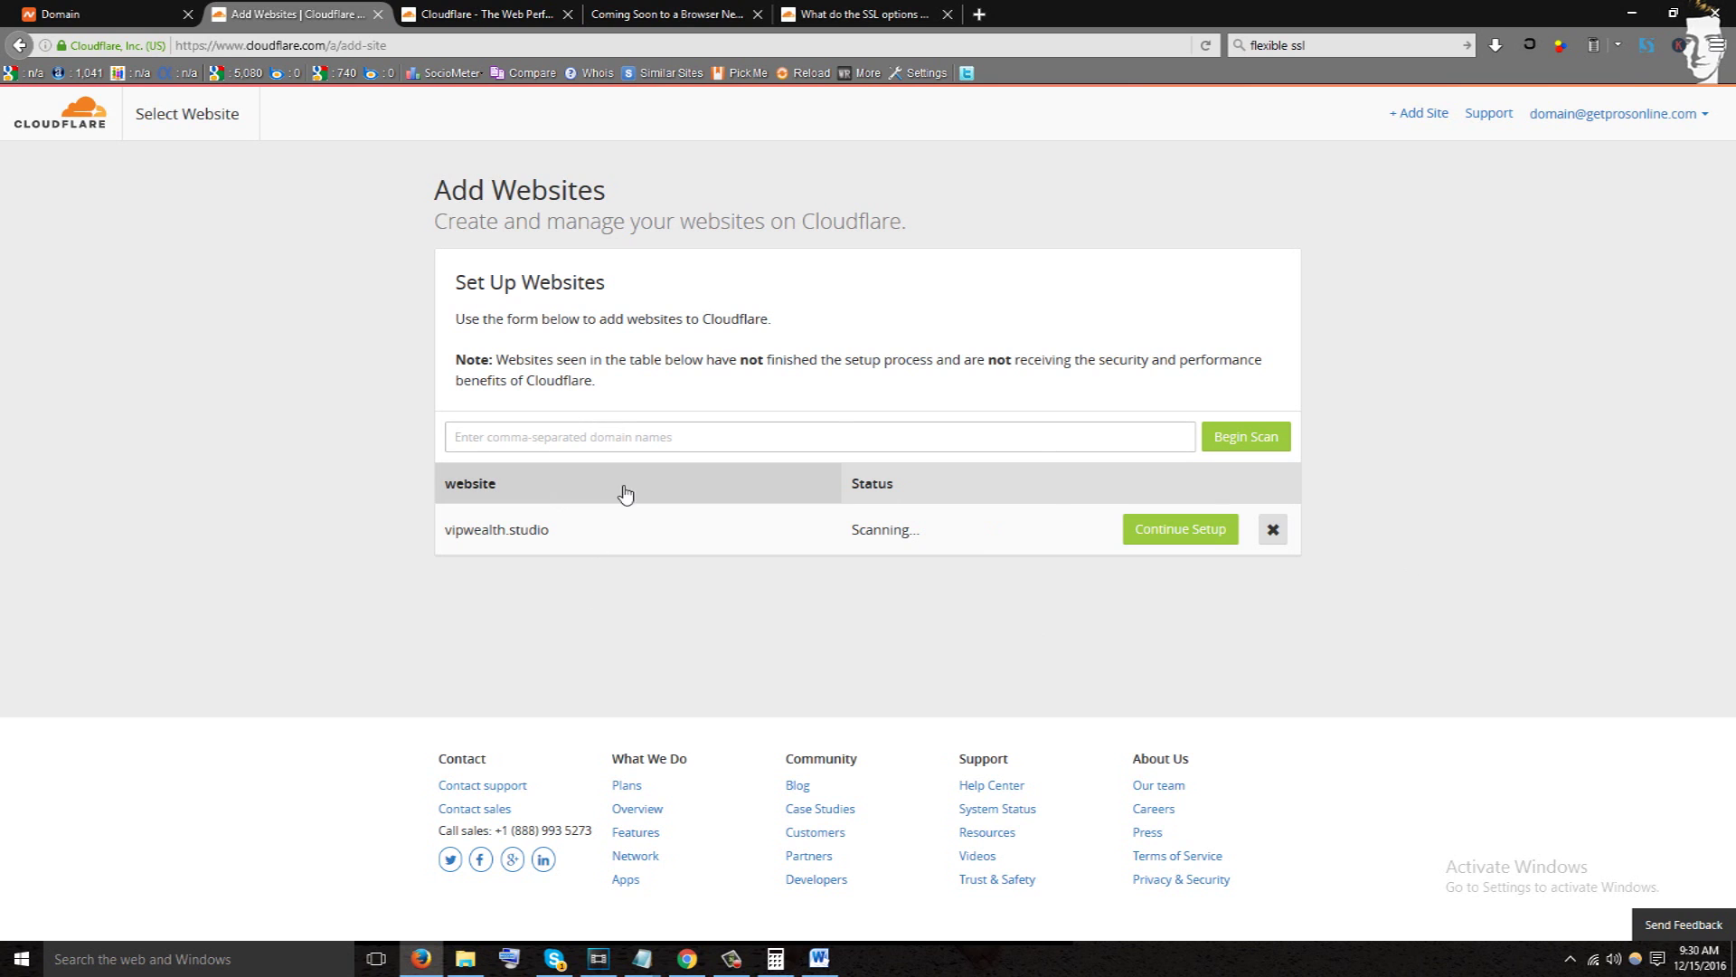
pyautogui.click(1189, 548)
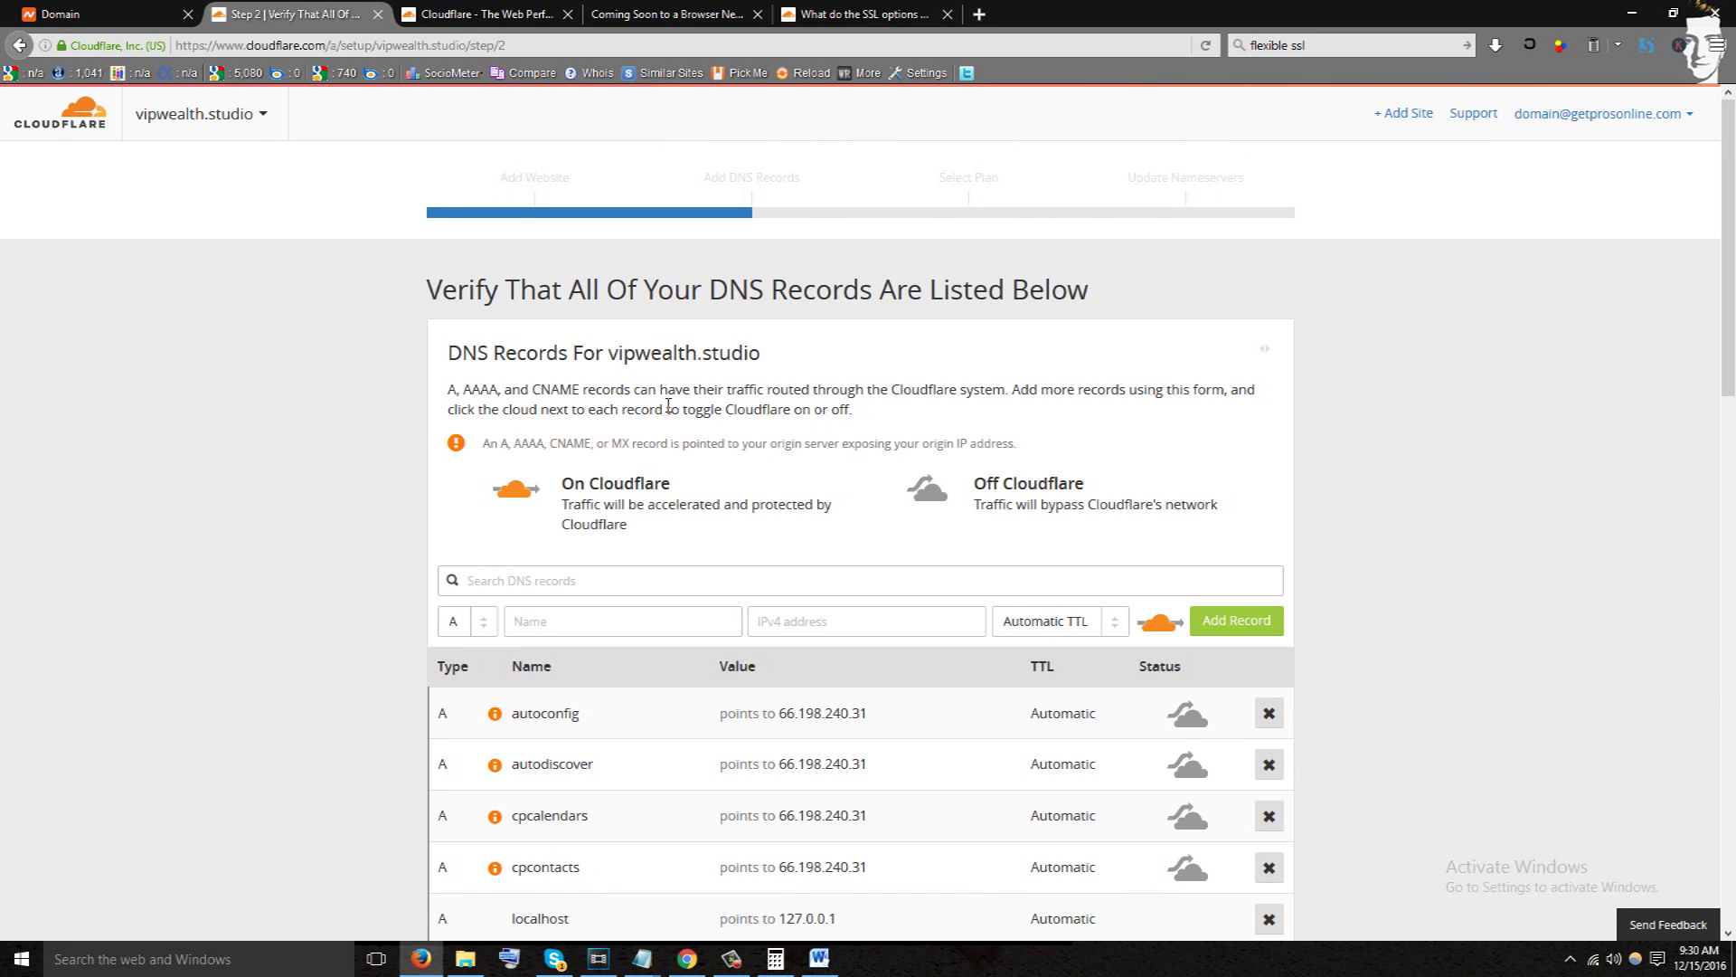
# Review the imported A records pointing to 66.198.240.31 and continue to plan selection.
pyautogui.scroll(-3, 971, 643)
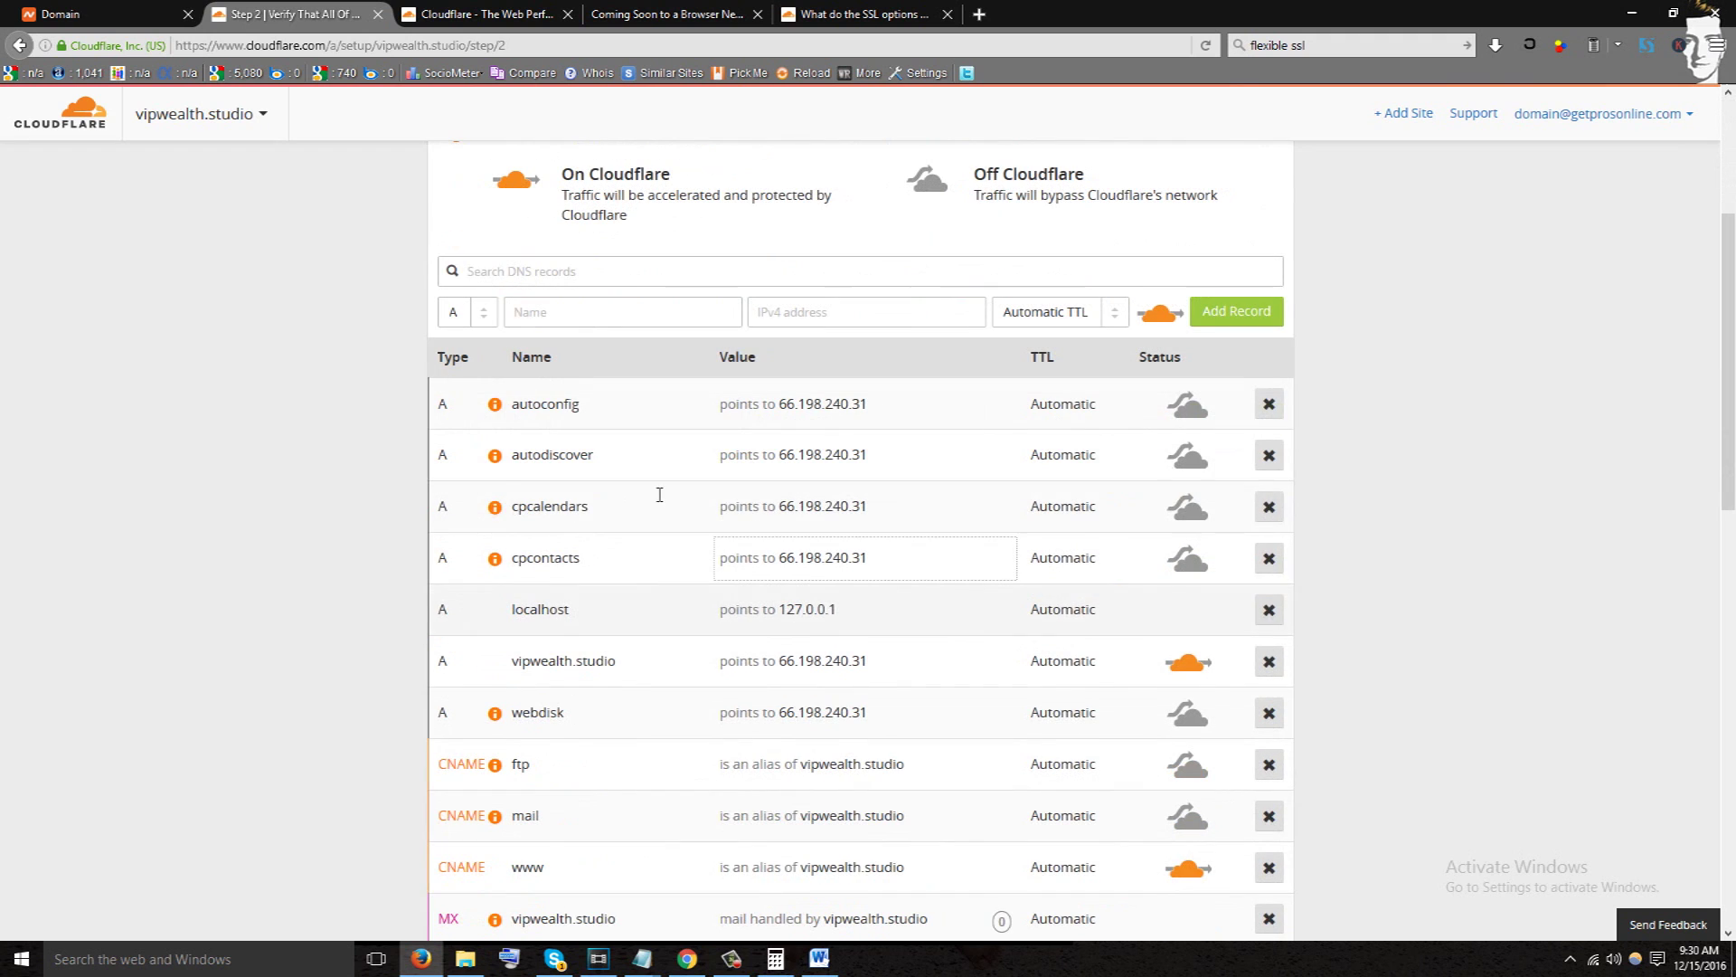
pyautogui.scroll(-9, 666, 567)
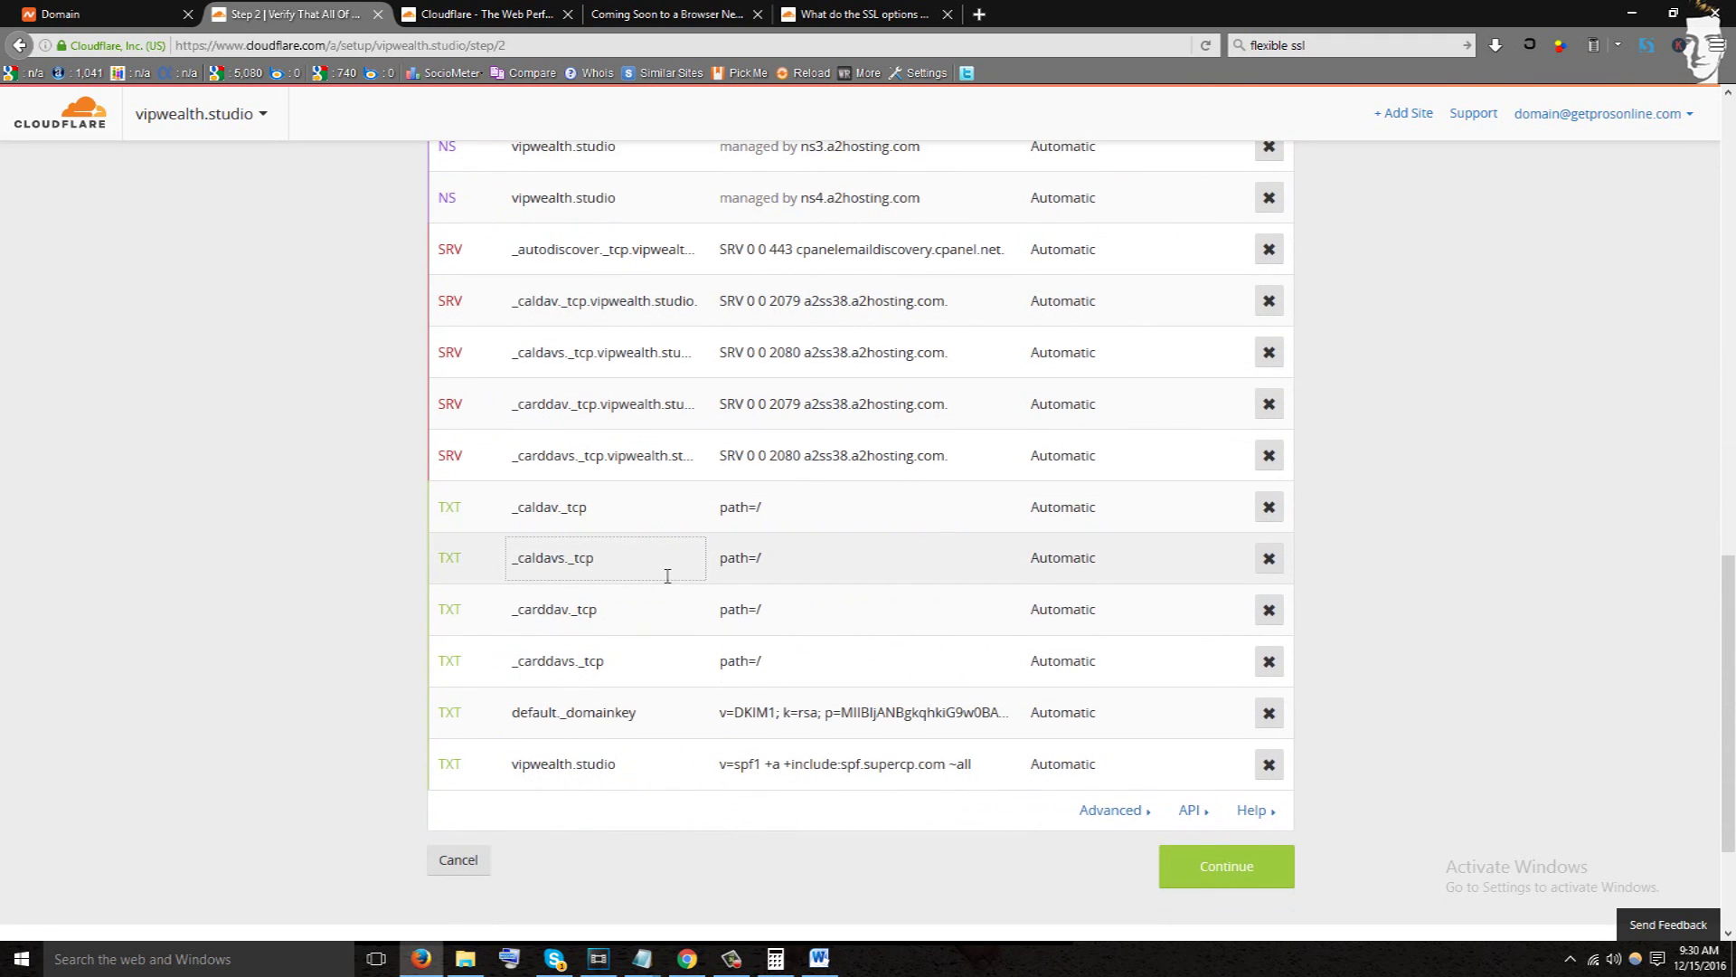
pyautogui.scroll(10, 666, 575)
pyautogui.scroll(-1, 666, 575)
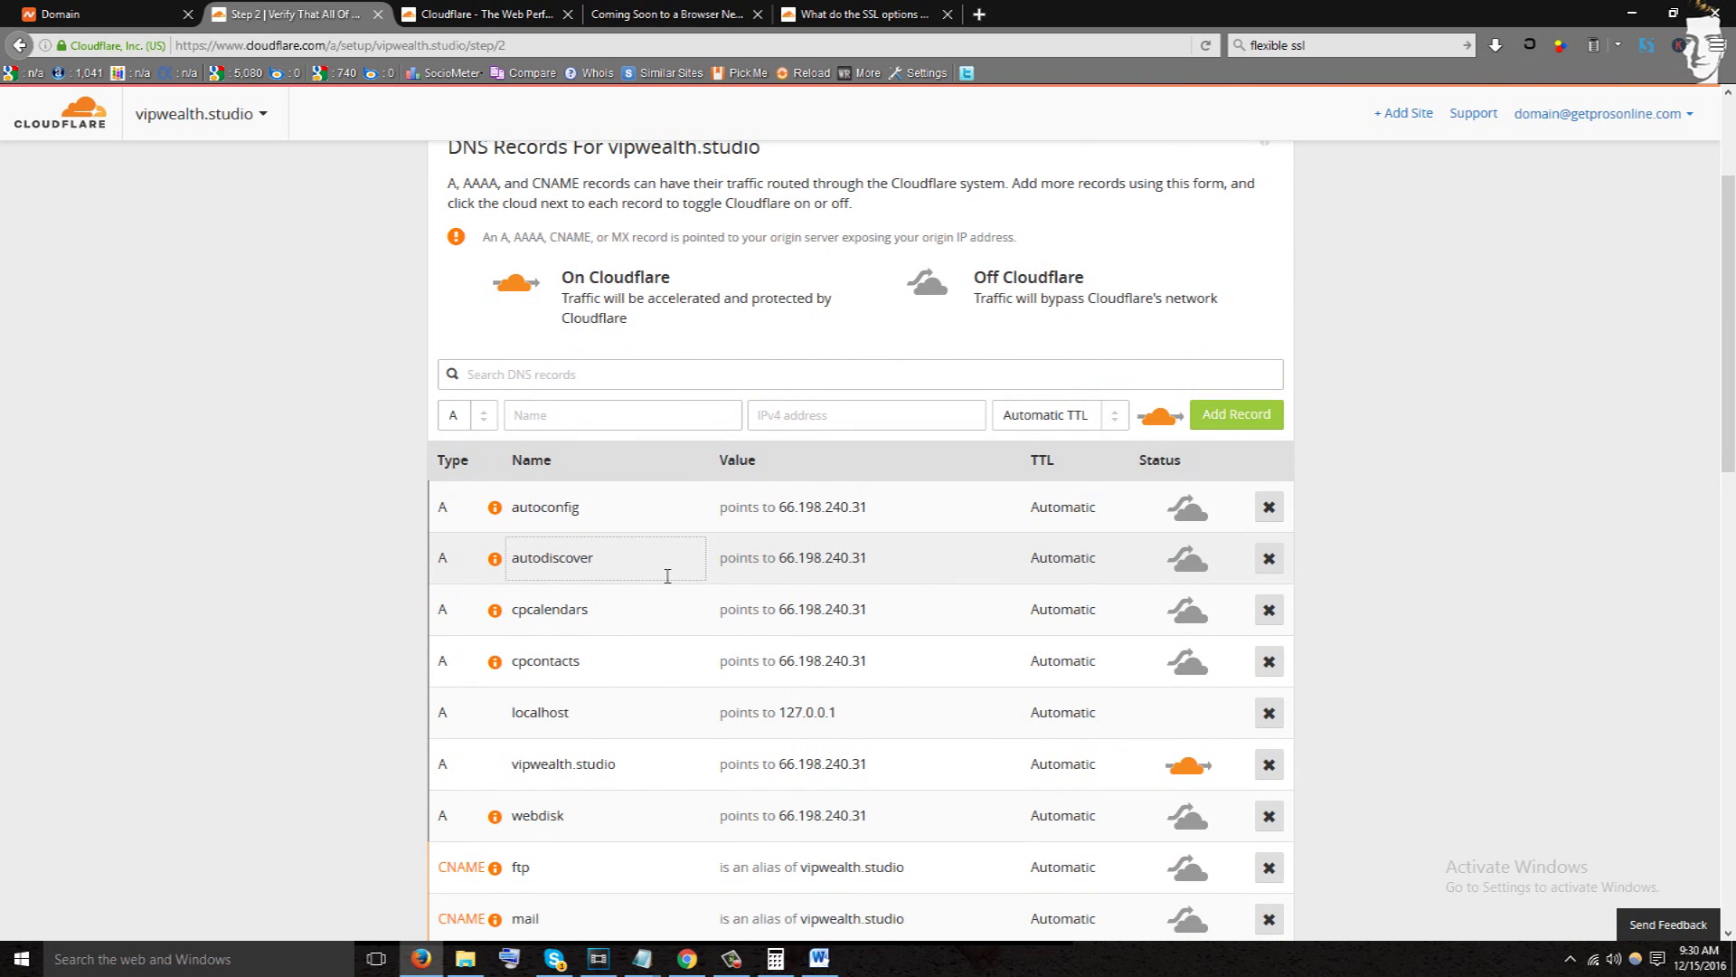
pyautogui.scroll(3, 667, 574)
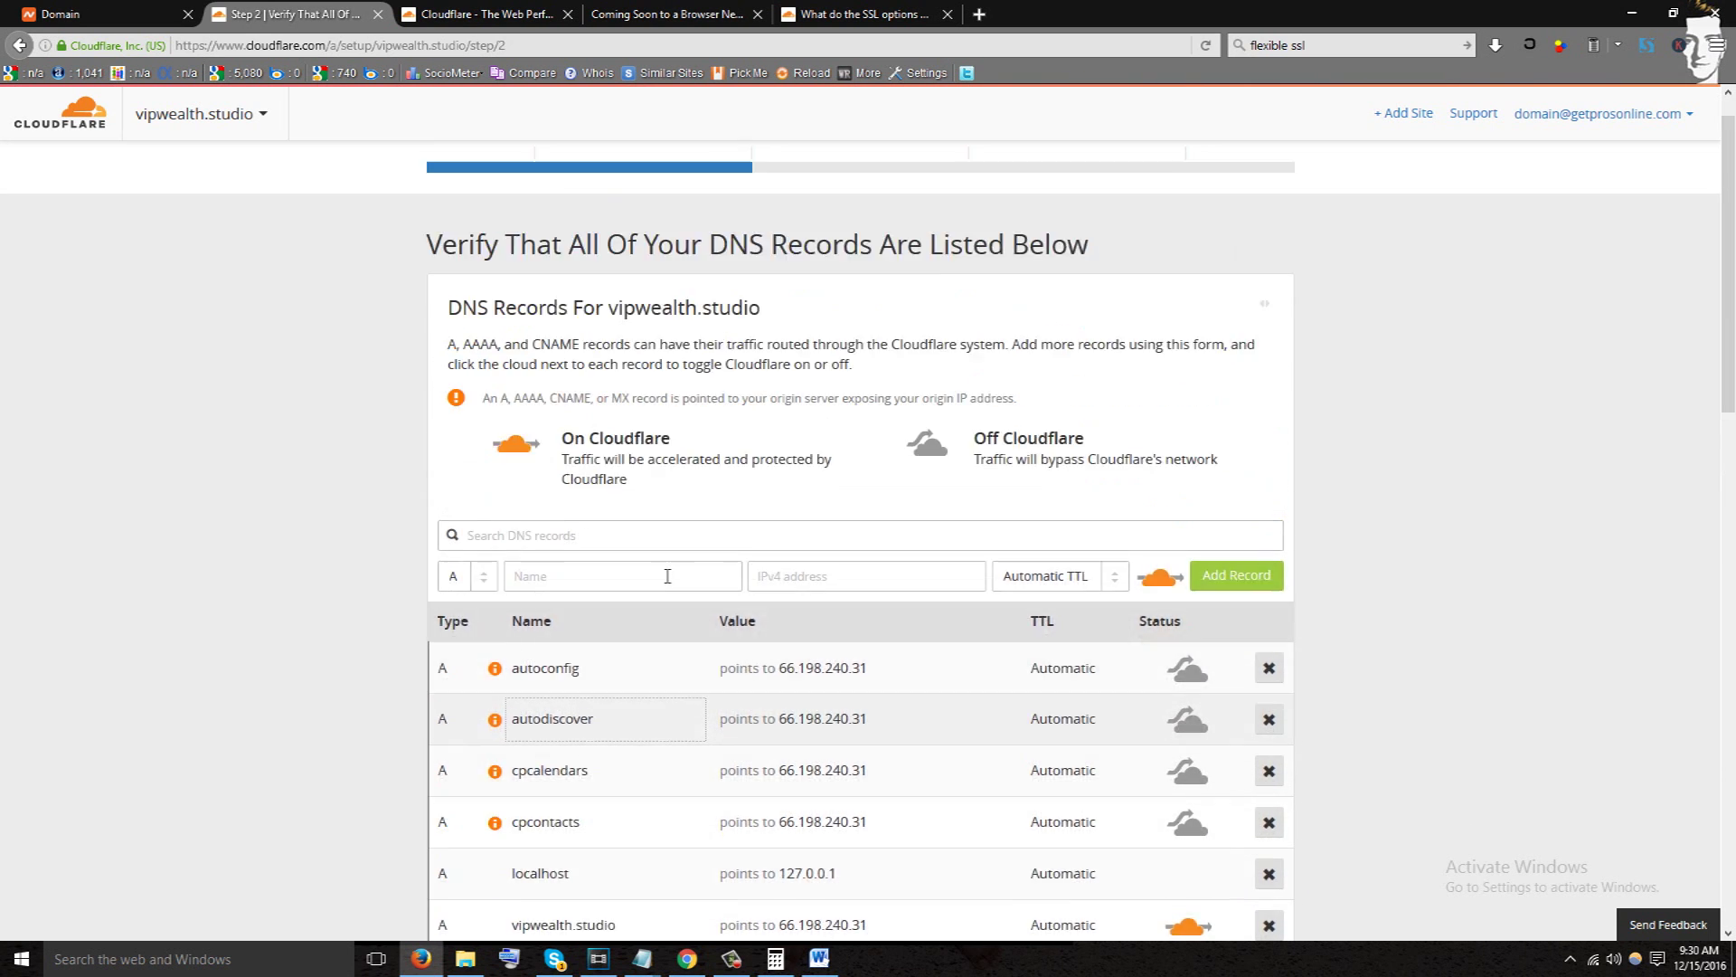
pyautogui.scroll(-4, 667, 565)
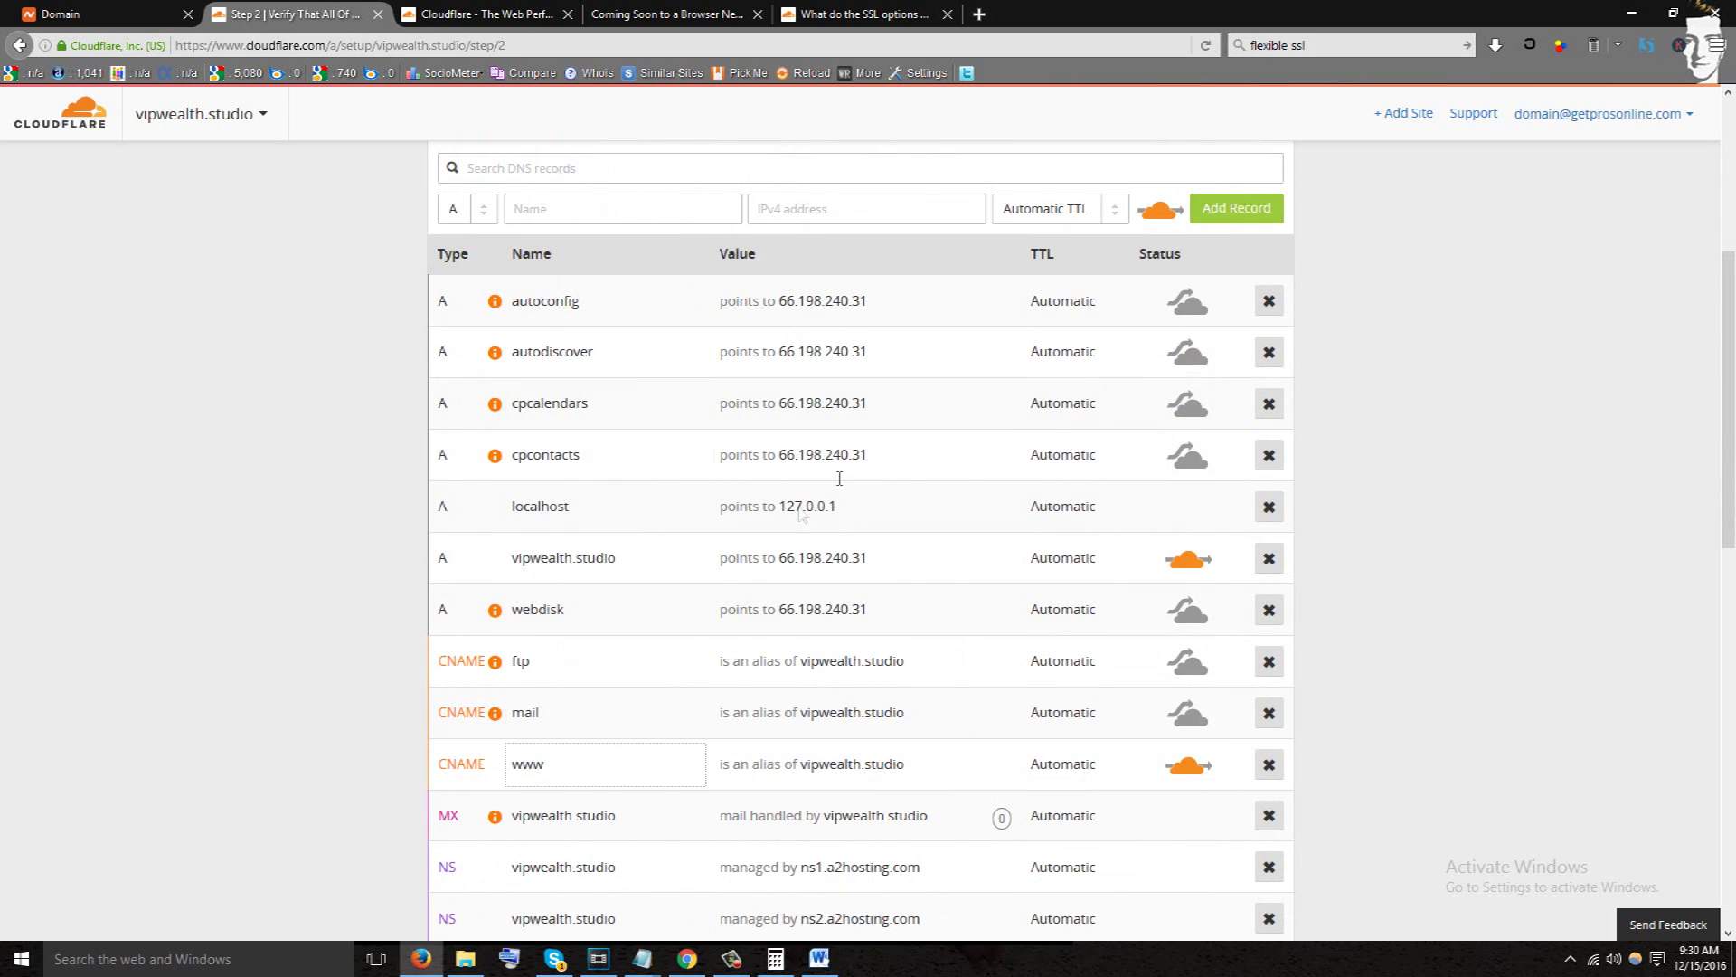
pyautogui.scroll(-10, 826, 606)
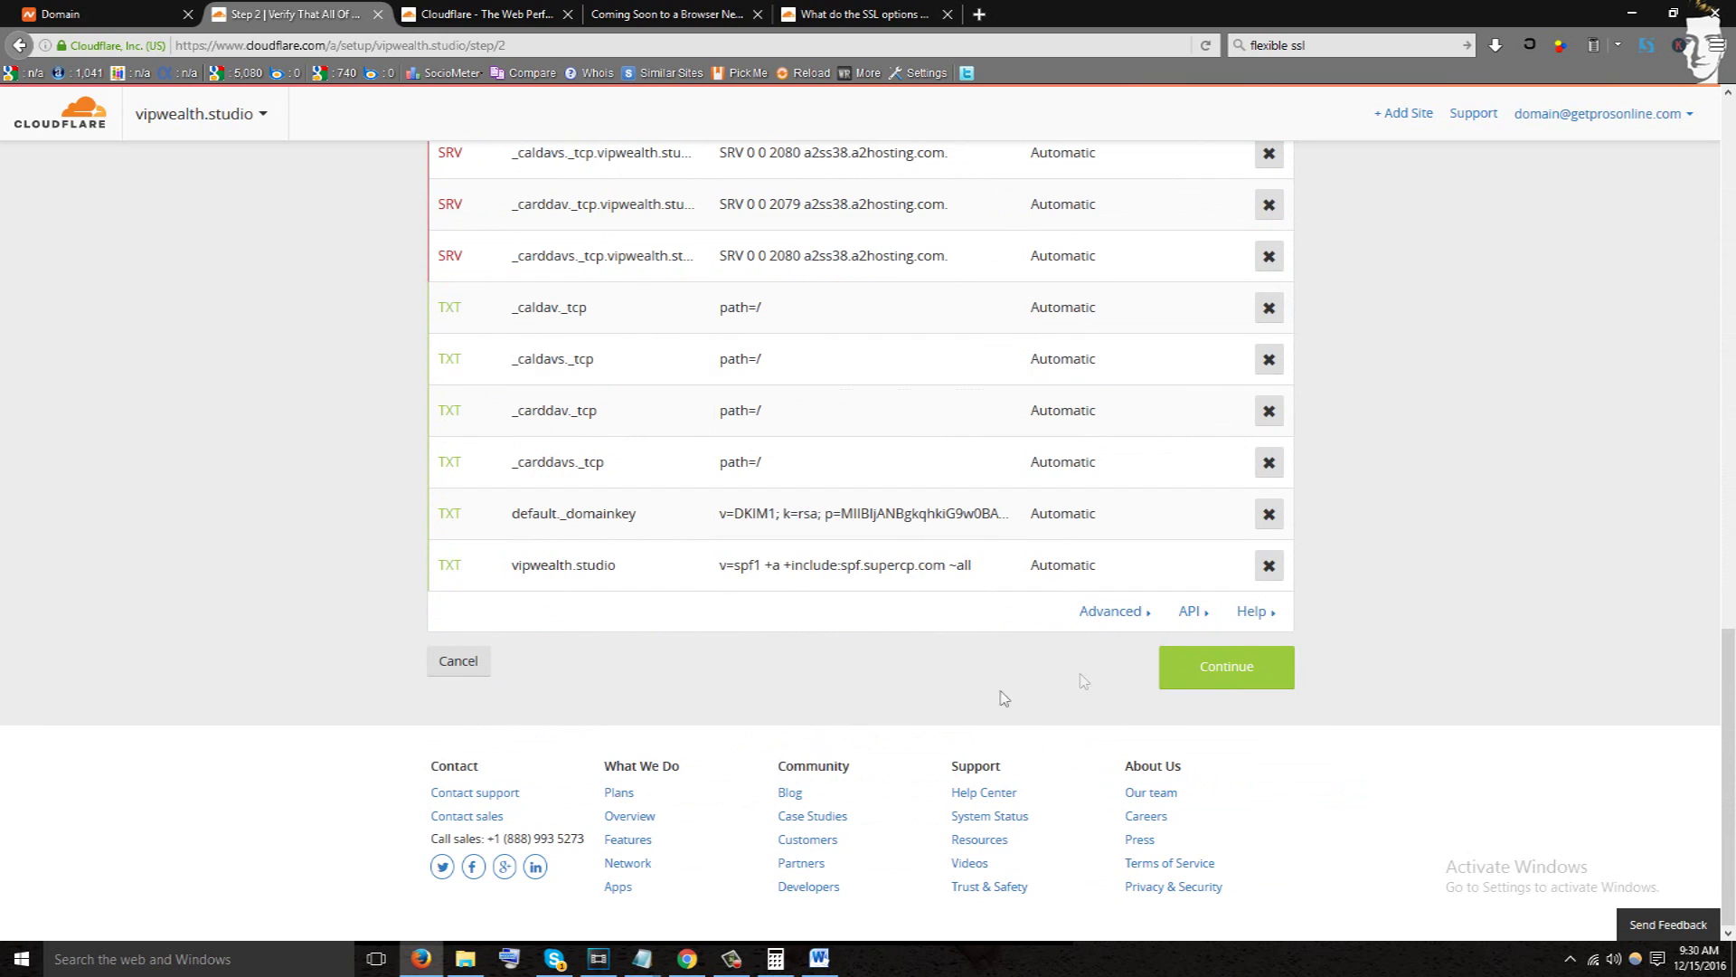
pyautogui.click(1244, 676)
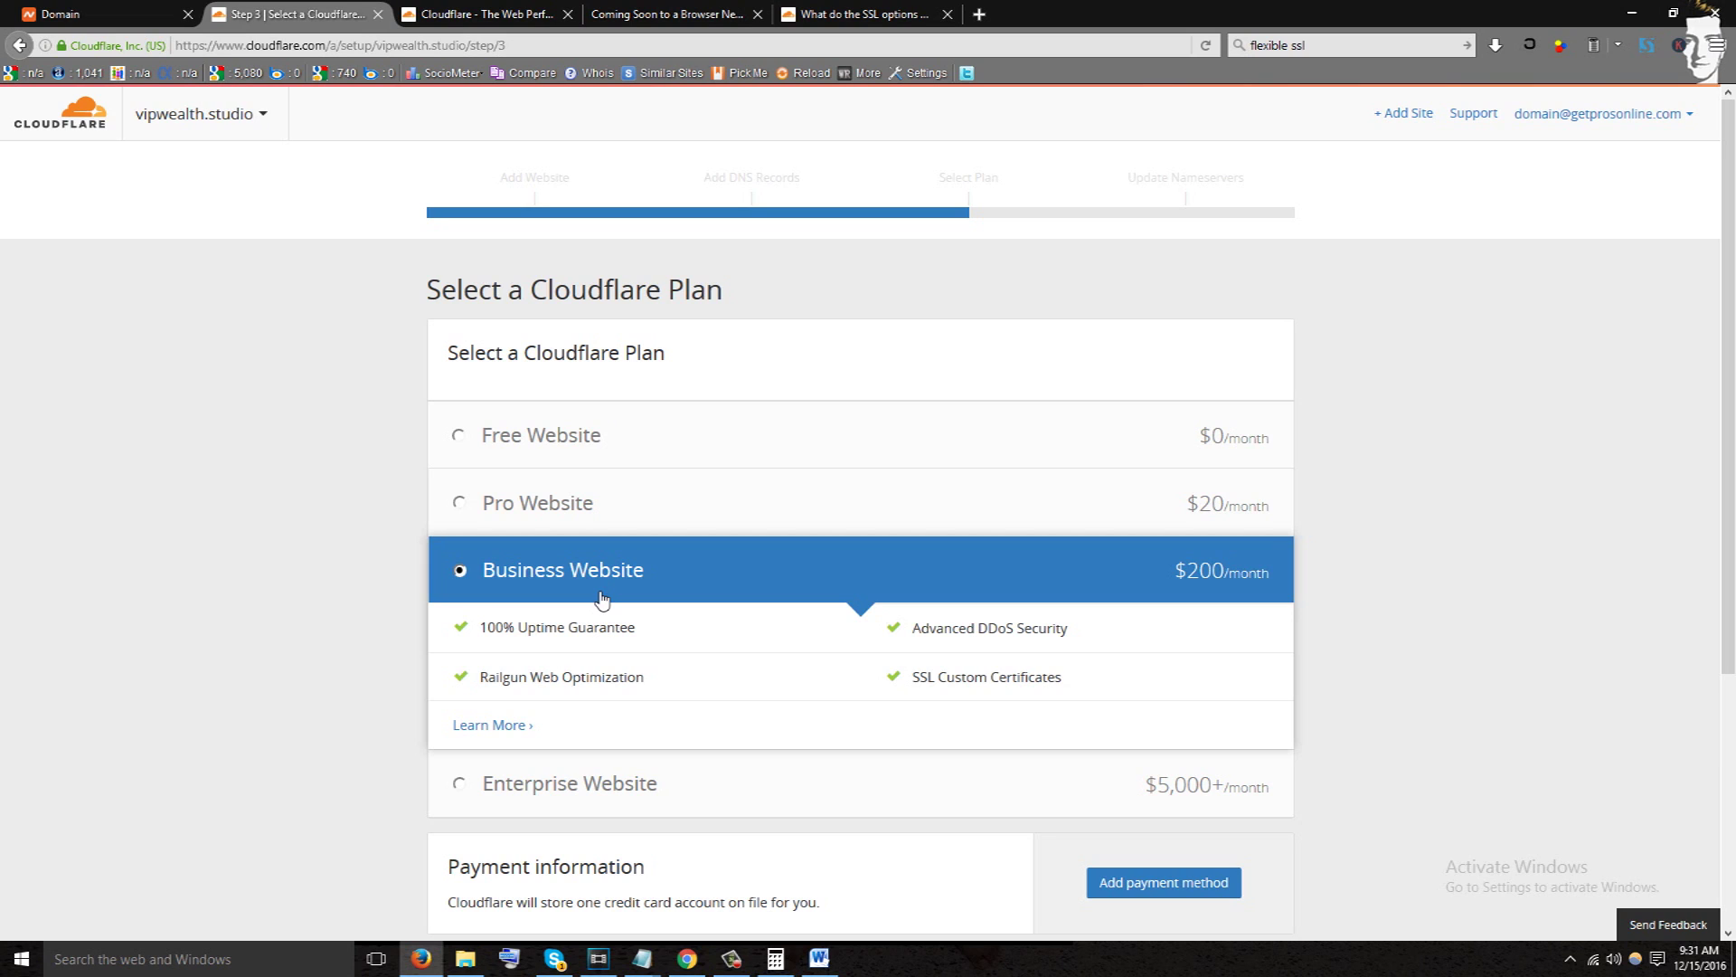
# Choose the Free Website plan and copy the hal.ns.cloudflare.com nameserver for Namecheap.
pyautogui.click(511, 442)
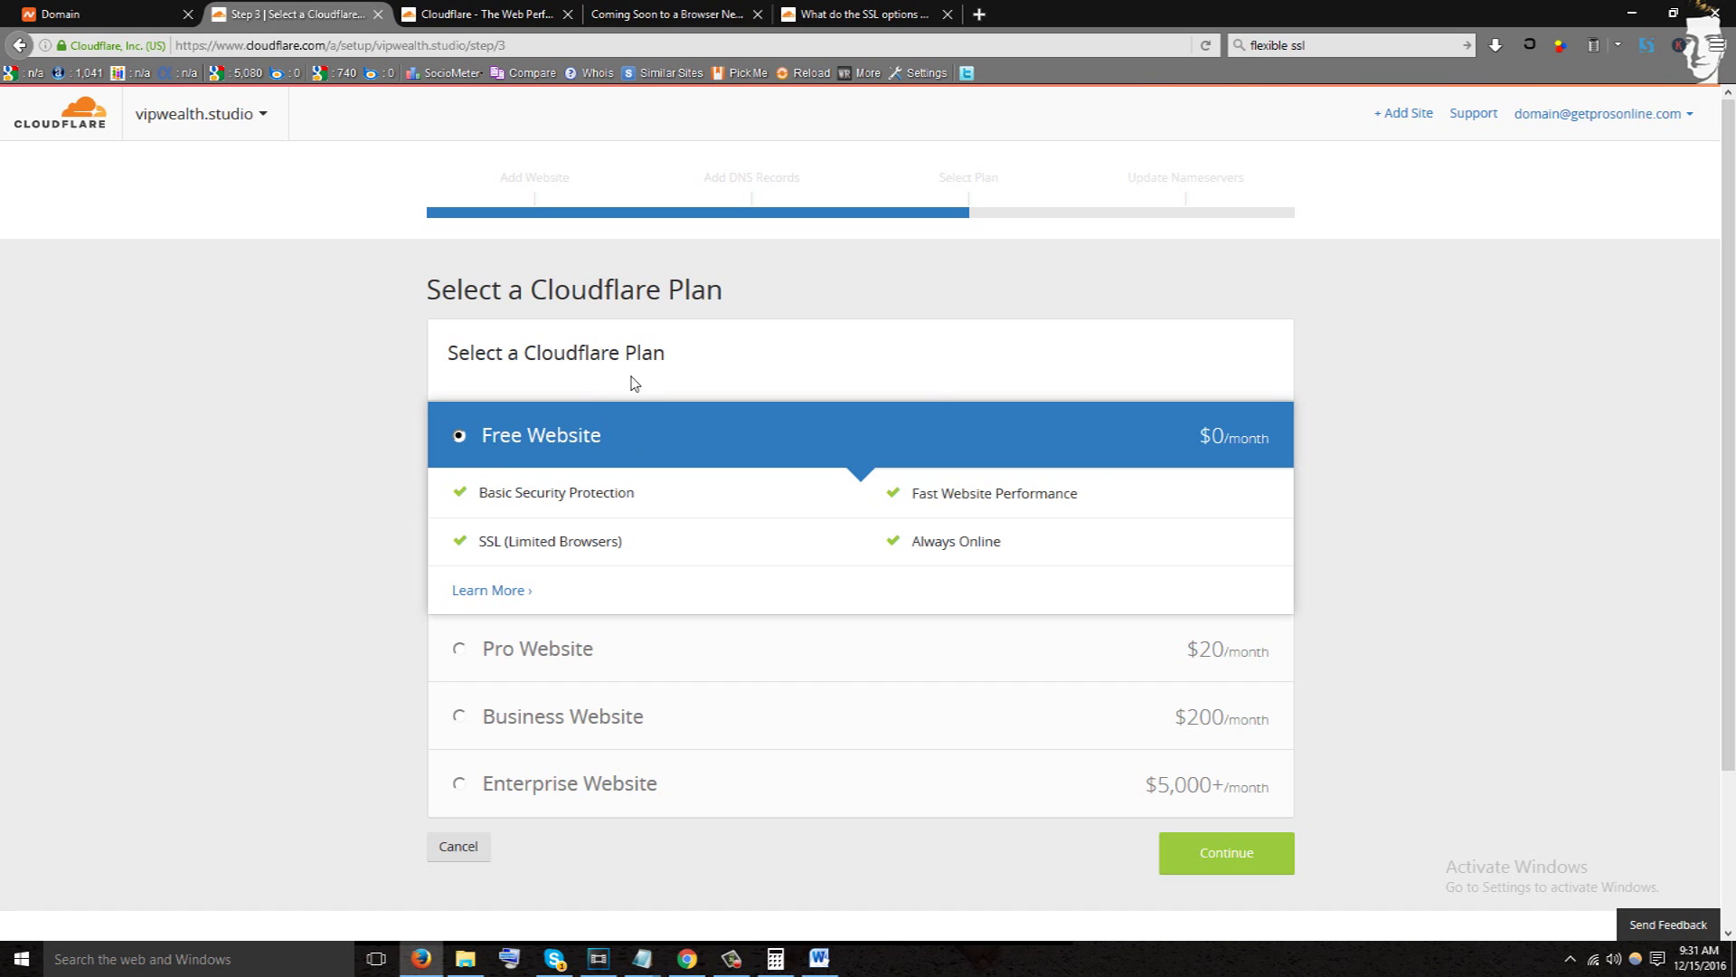
pyautogui.click(1273, 855)
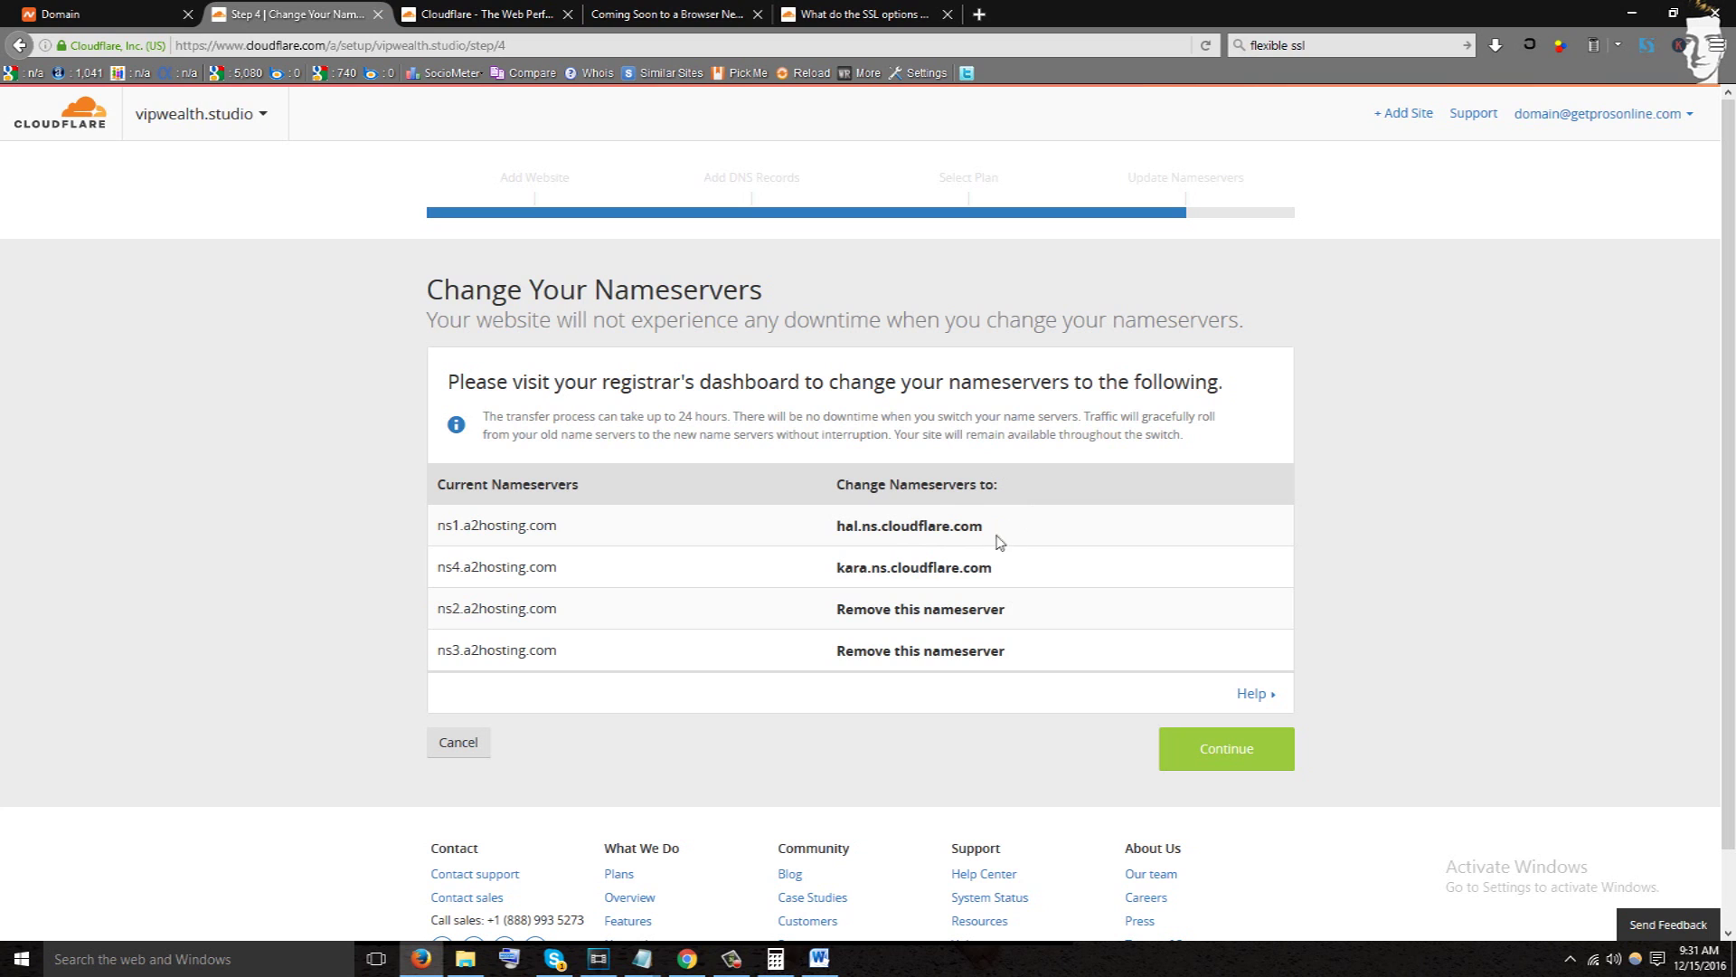
pyautogui.moveTo(988, 531); pyautogui.dragTo(833, 535)
pyautogui.hotkey('ctrl', 'c')
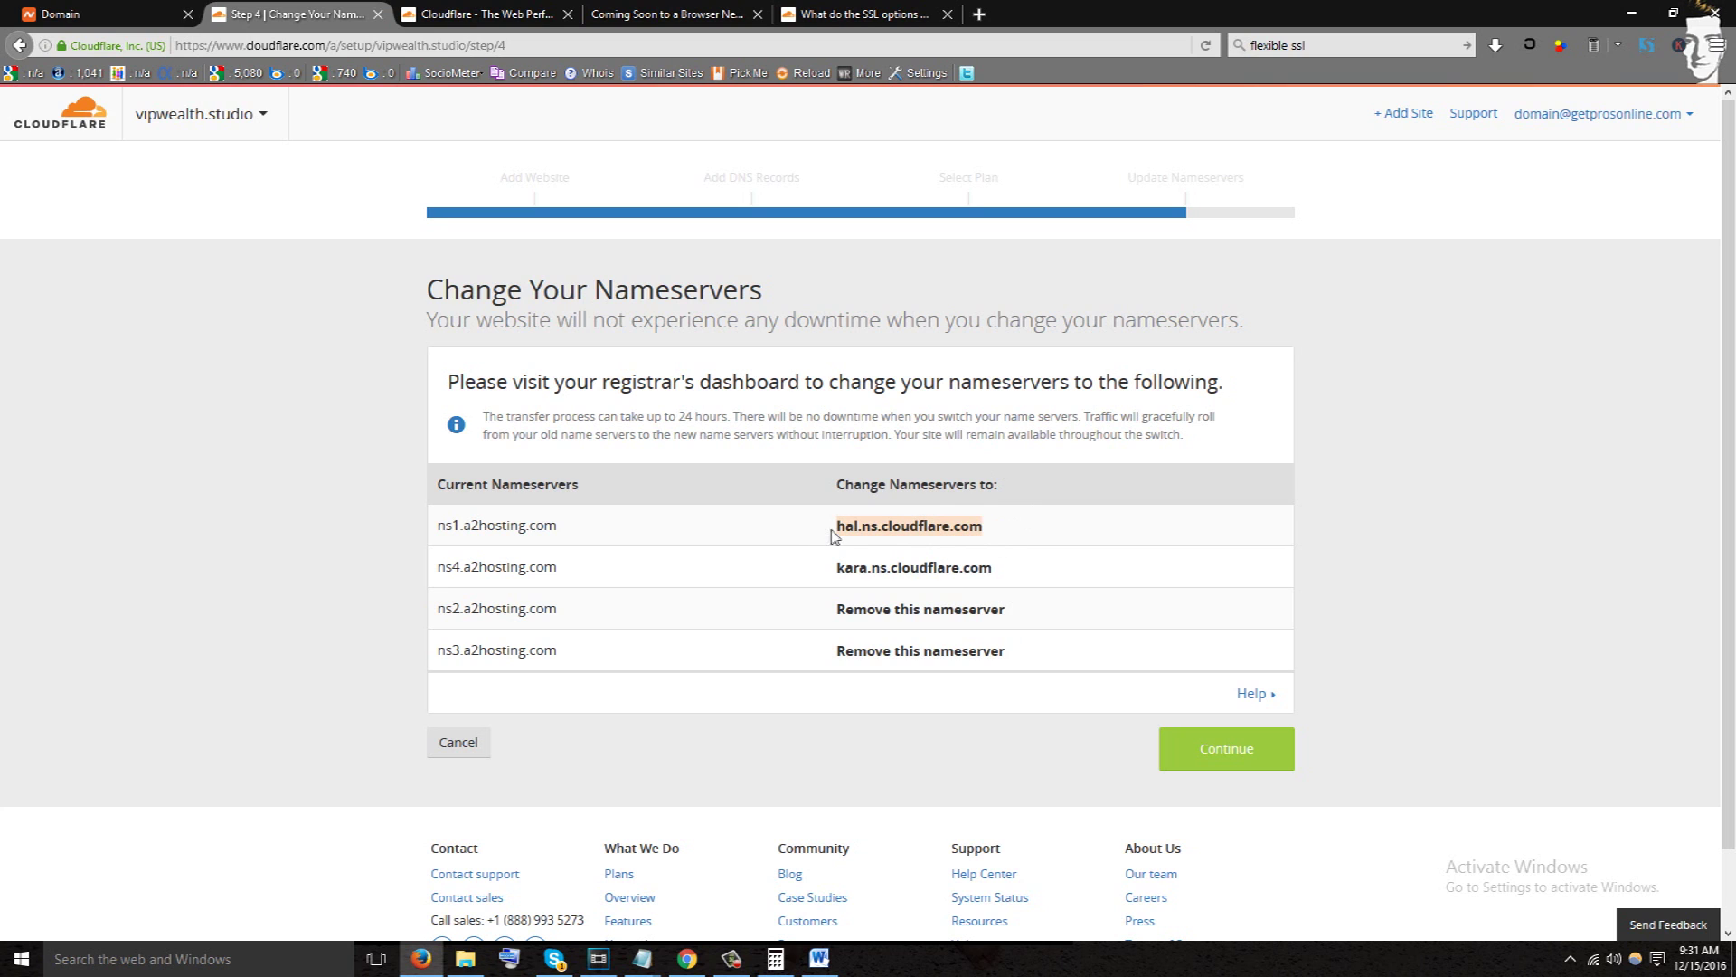
pyautogui.click(108, 14)
# Overwrite Namecheap's first nameserver ns1.a2hosting.com with hal.ns.cloudflare.com.
pyautogui.moveTo(853, 676); pyautogui.dragTo(656, 685)
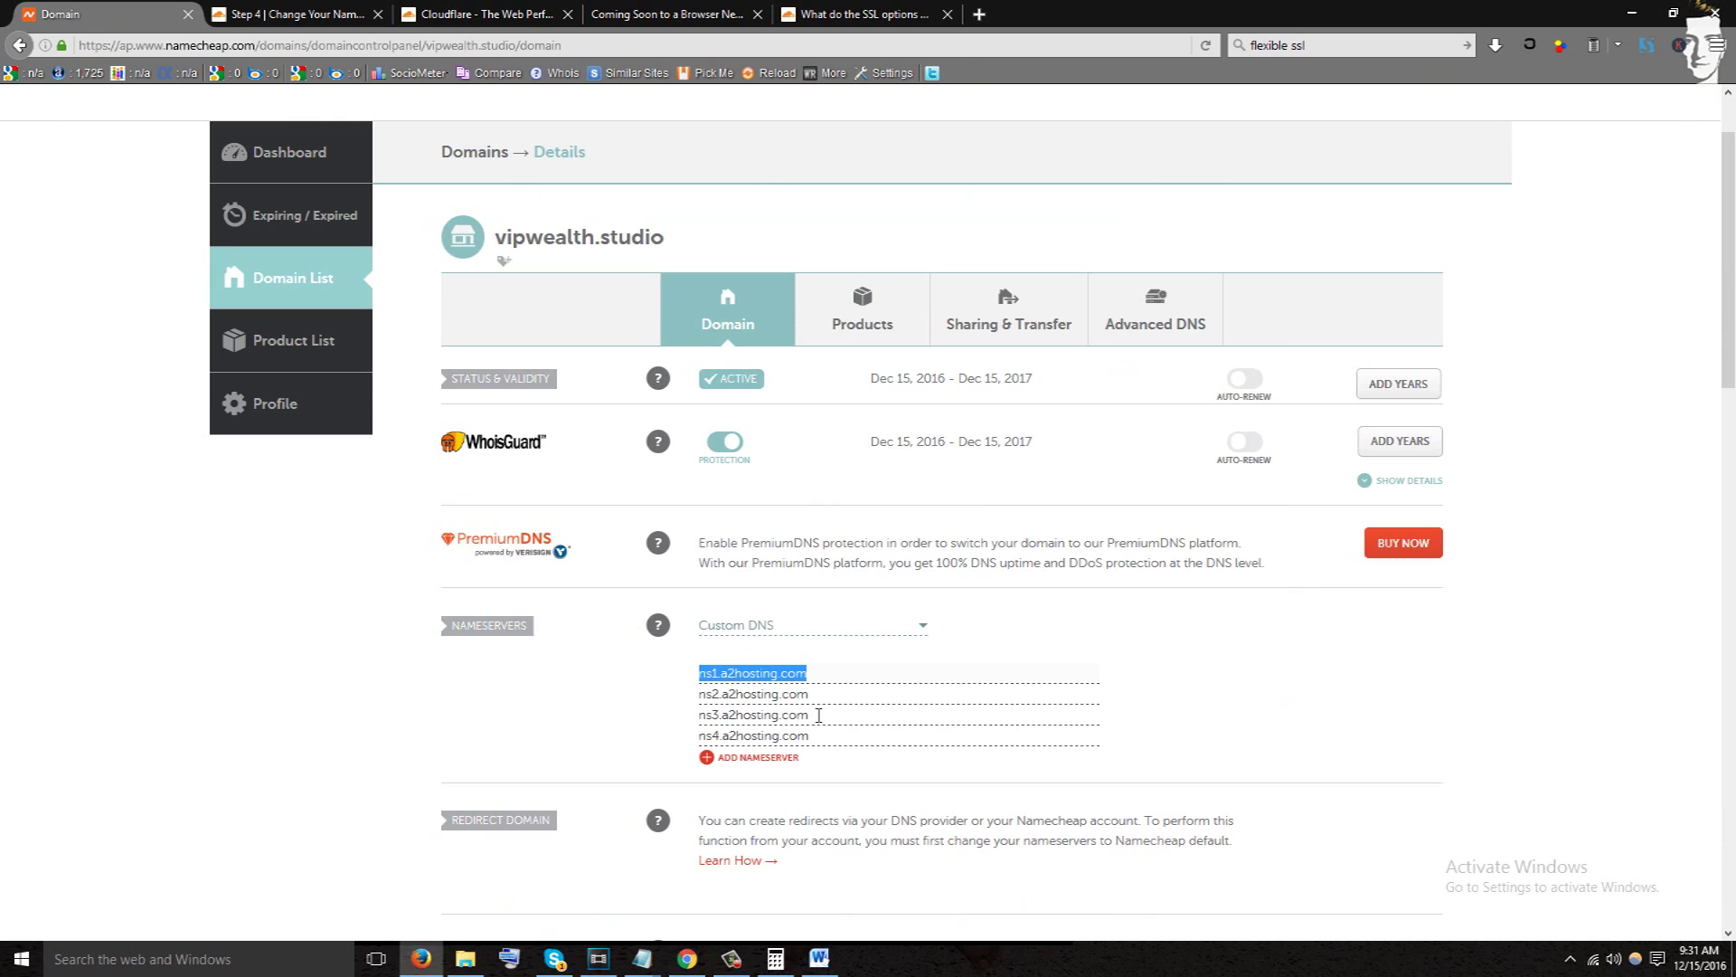
pyautogui.hotkey('ctrl', 'v')
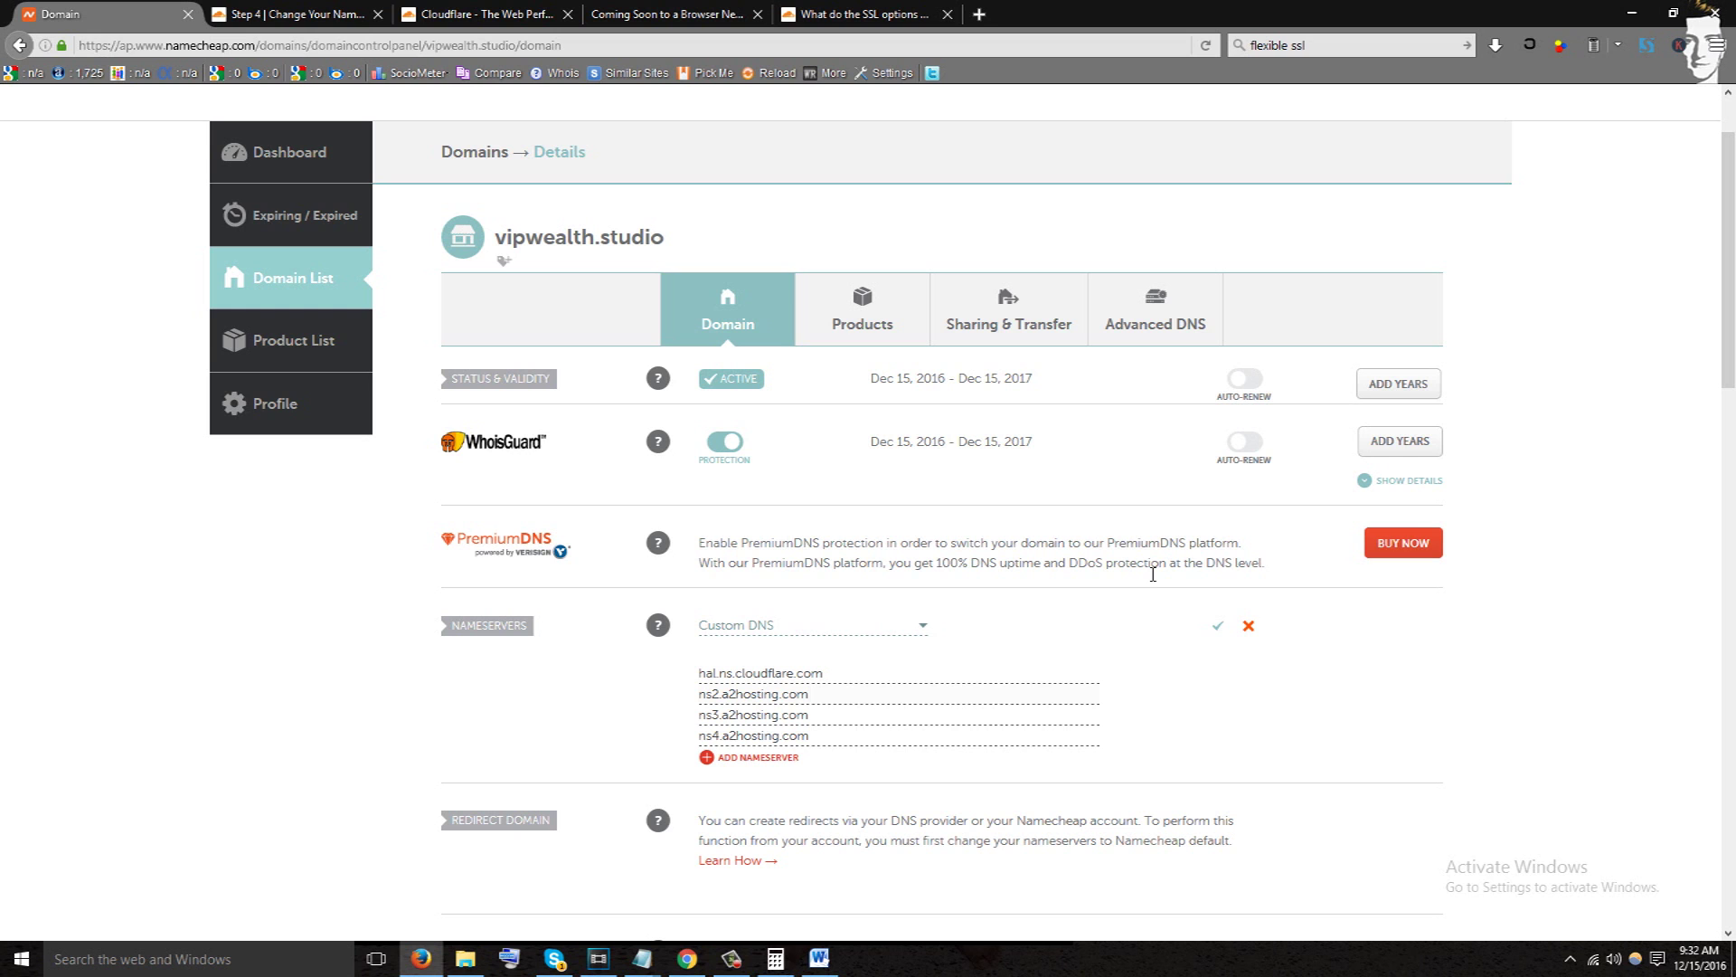
pyautogui.scroll(1, 1153, 575)
pyautogui.scroll(-2, 1150, 573)
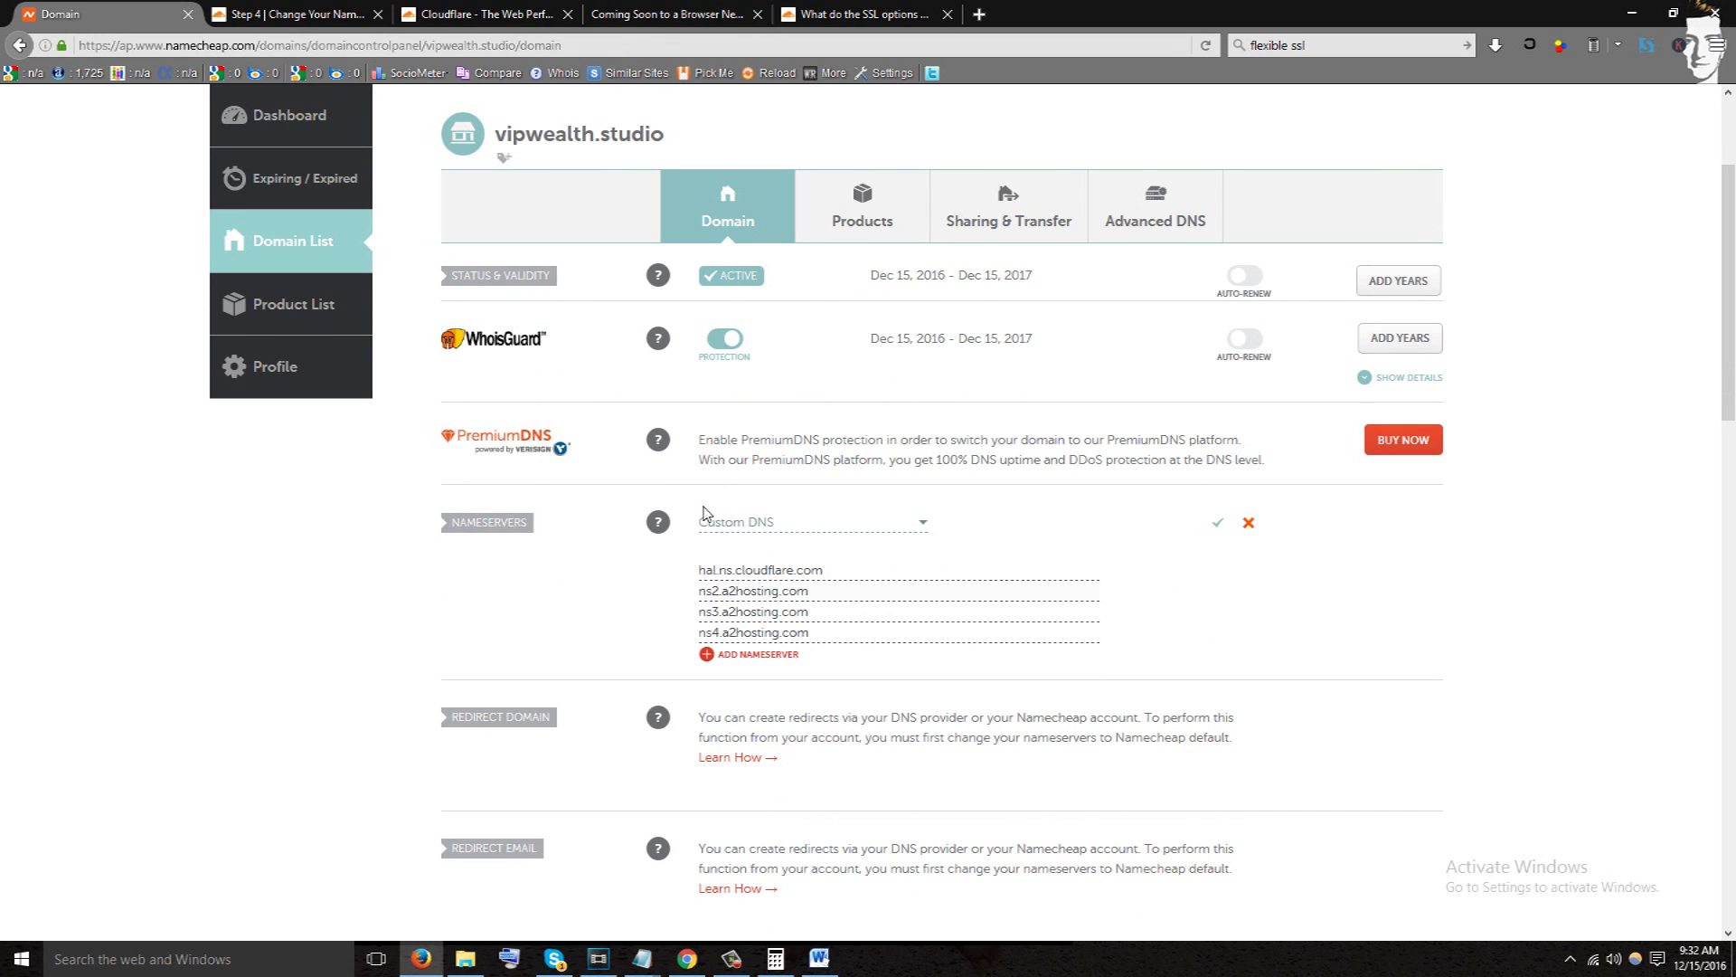
pyautogui.click(504, 16)
# Copy kara.ns.cloudflare.com from Cloudflare and paste it as Namecheap's second nameserver.
pyautogui.click(348, 12)
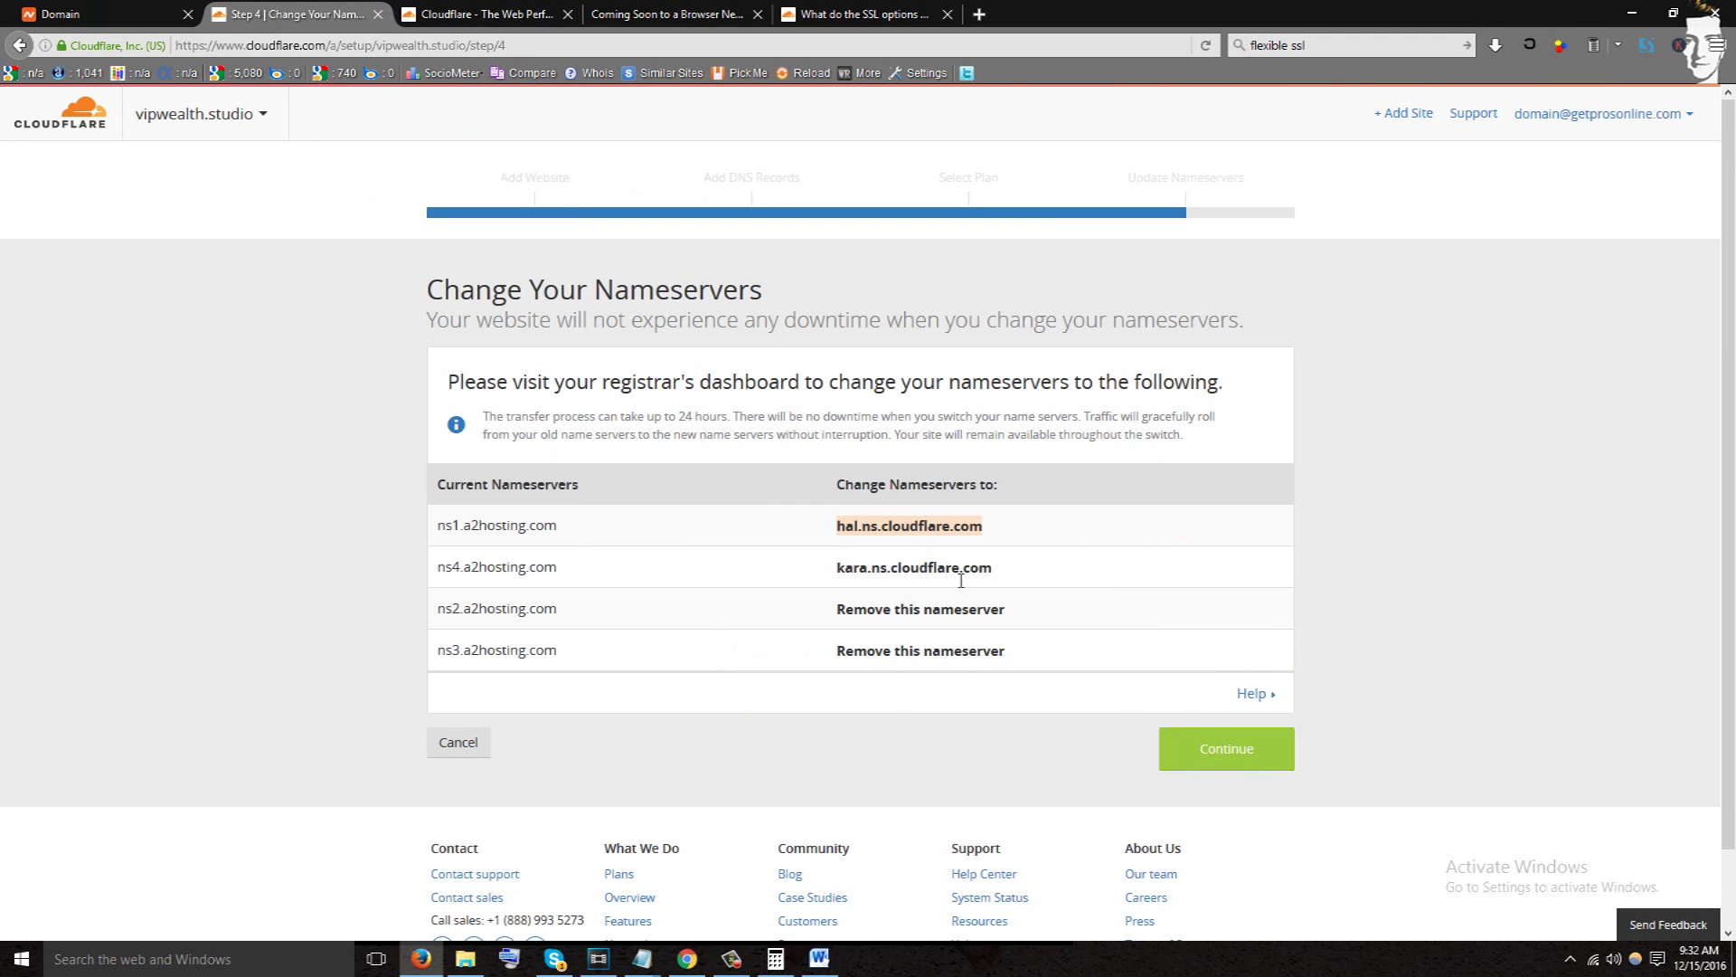
pyautogui.moveTo(997, 576); pyautogui.dragTo(834, 570)
pyautogui.hotkey('ctrl', 'c')
pyautogui.click(108, 9)
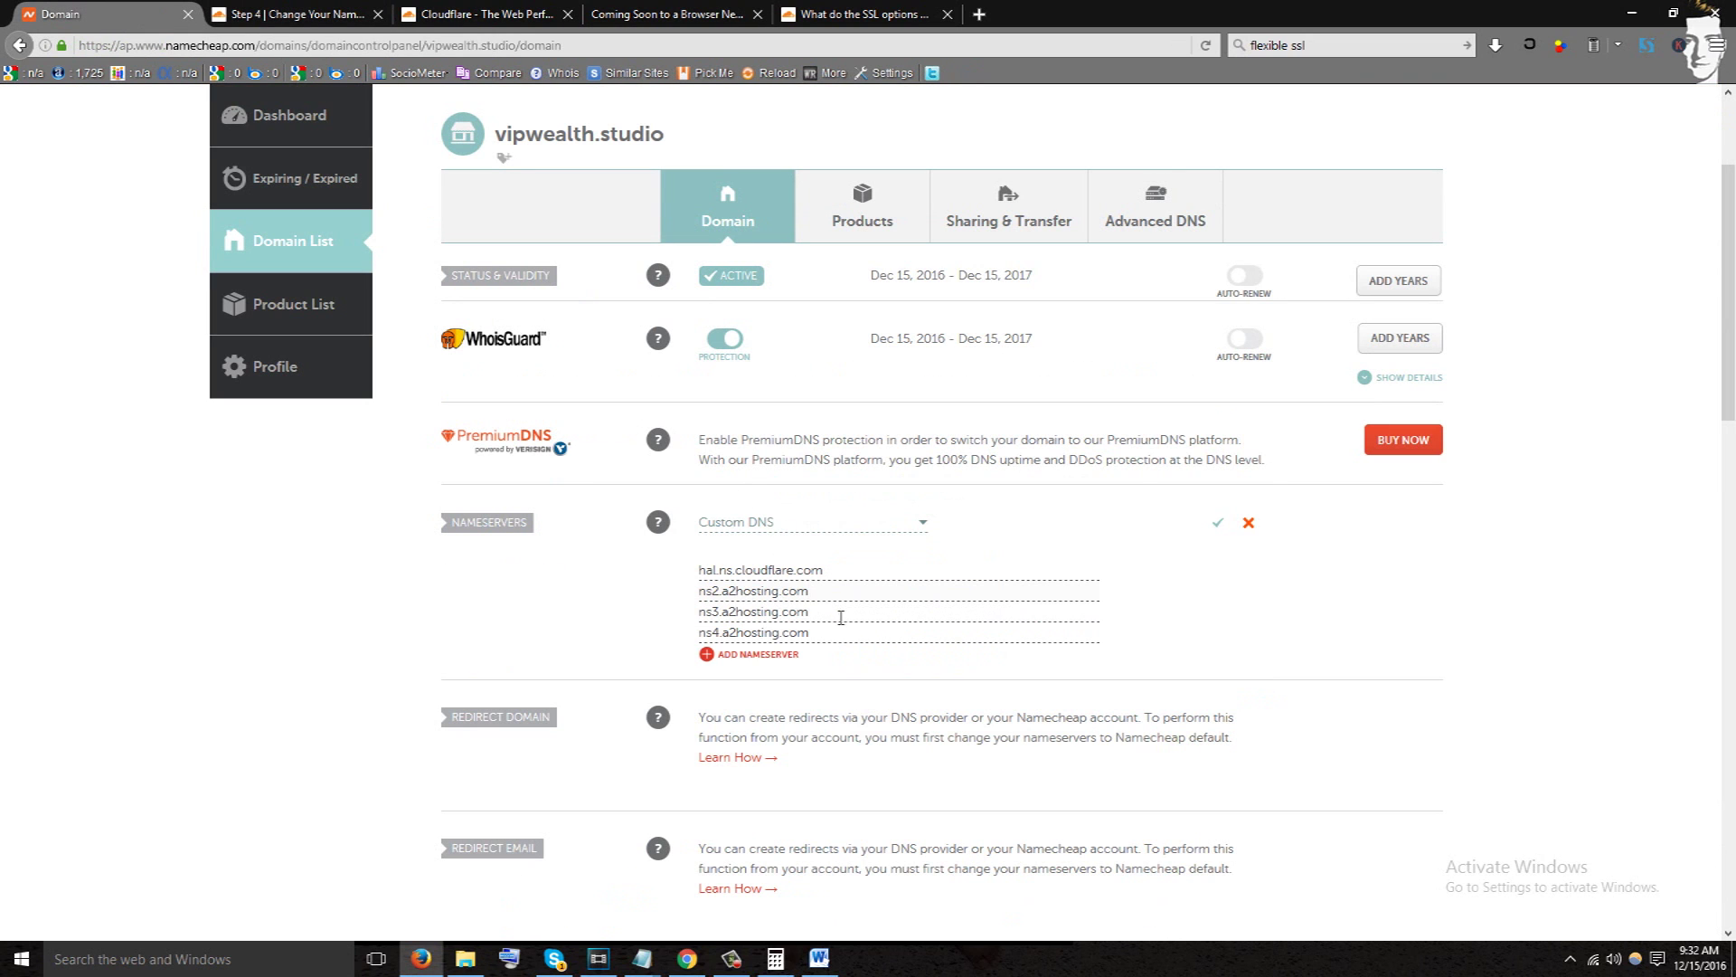
pyautogui.tripleClick(842, 597)
pyautogui.hotkey('ctrl', 'v')
# Delete the ns3 and ns4 a2hosting.com nameservers and save the two-nameserver list.
pyautogui.moveTo(870, 613); pyautogui.dragTo(670, 589)
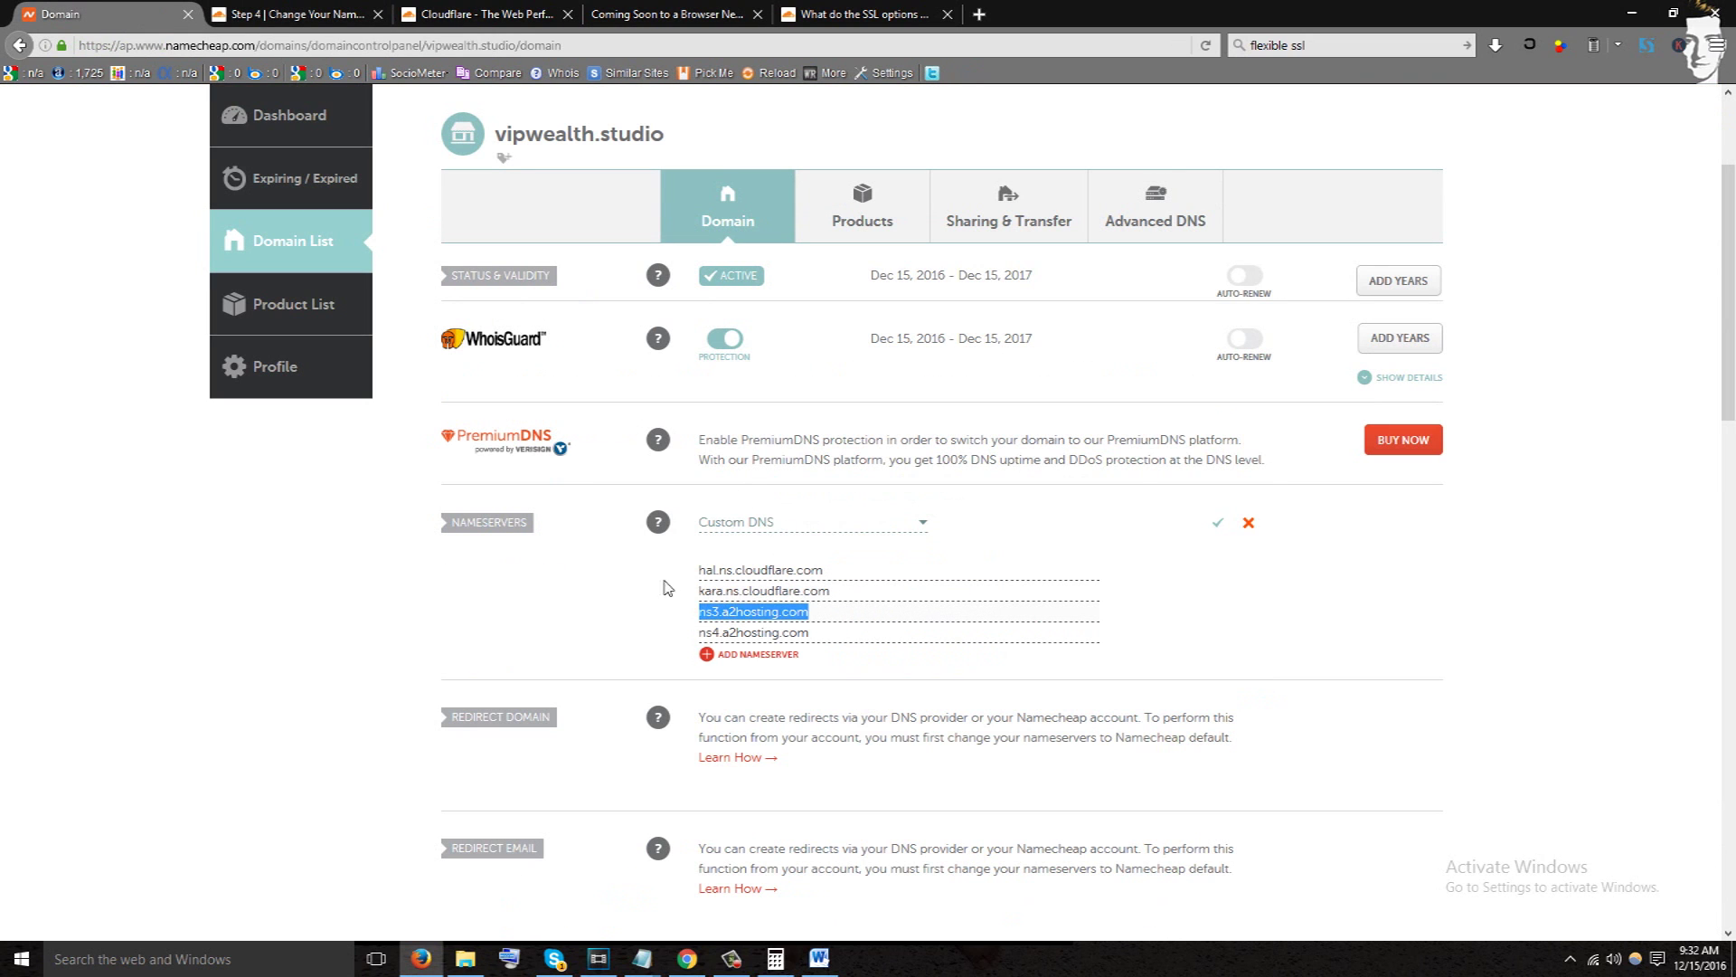
pyautogui.press('BackSpace')
pyautogui.moveTo(808, 638); pyautogui.dragTo(689, 635)
pyautogui.press('BackSpace')
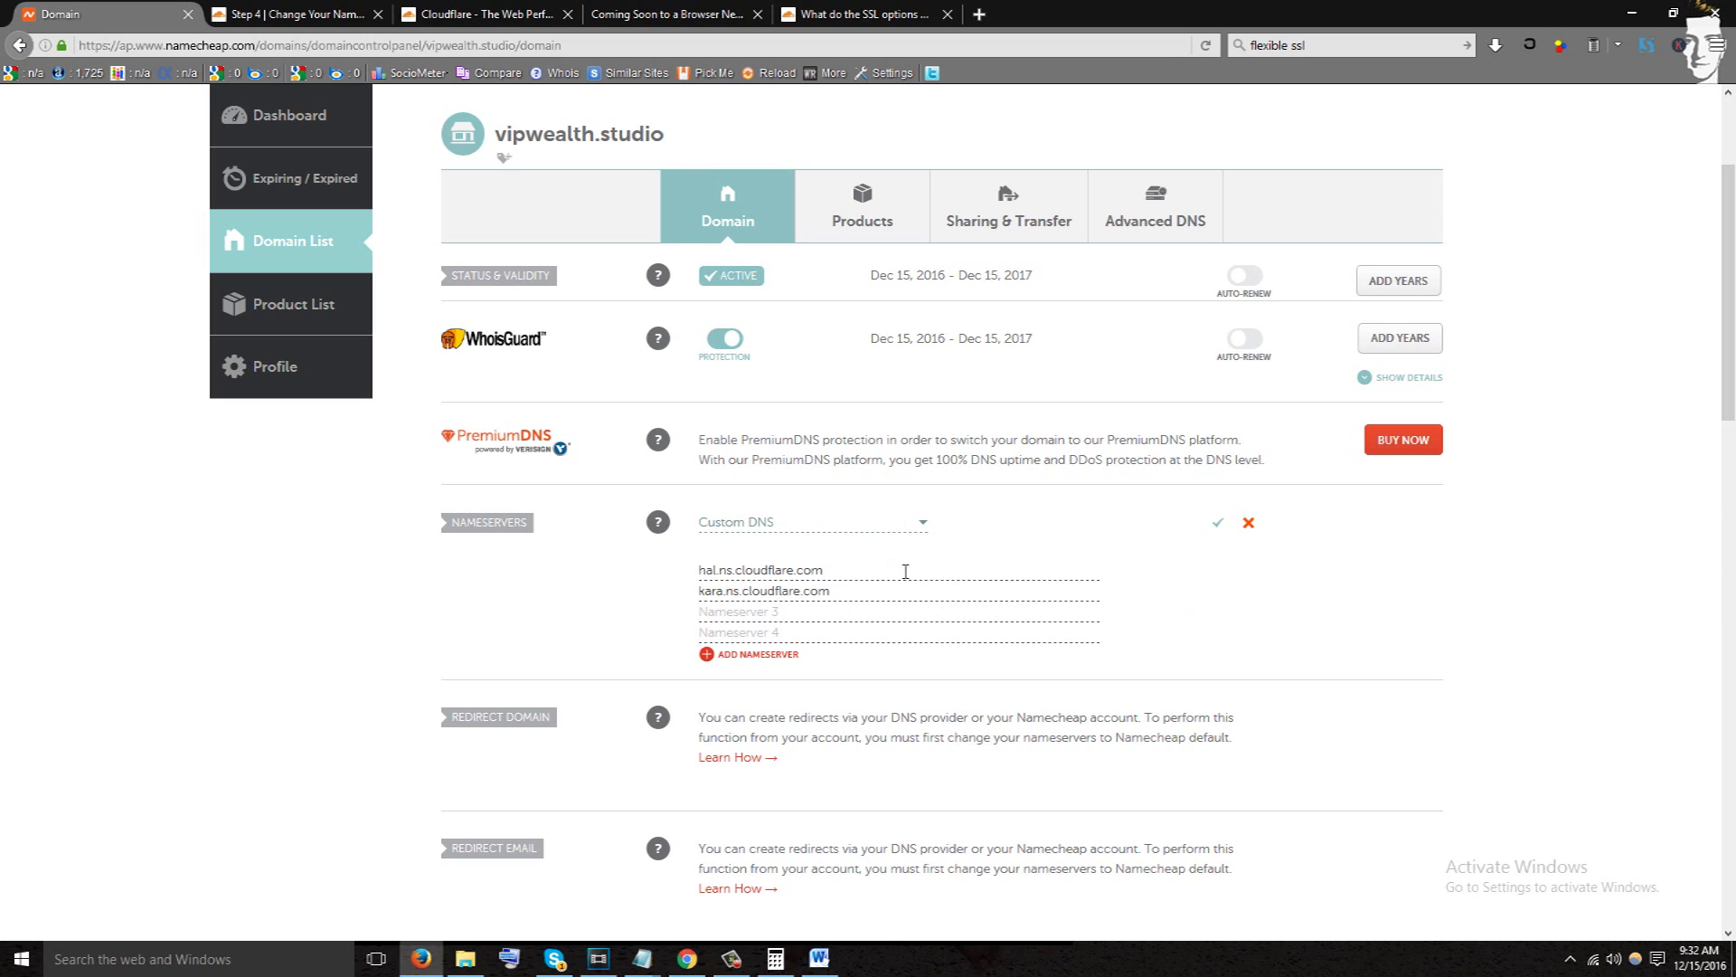
pyautogui.click(1220, 525)
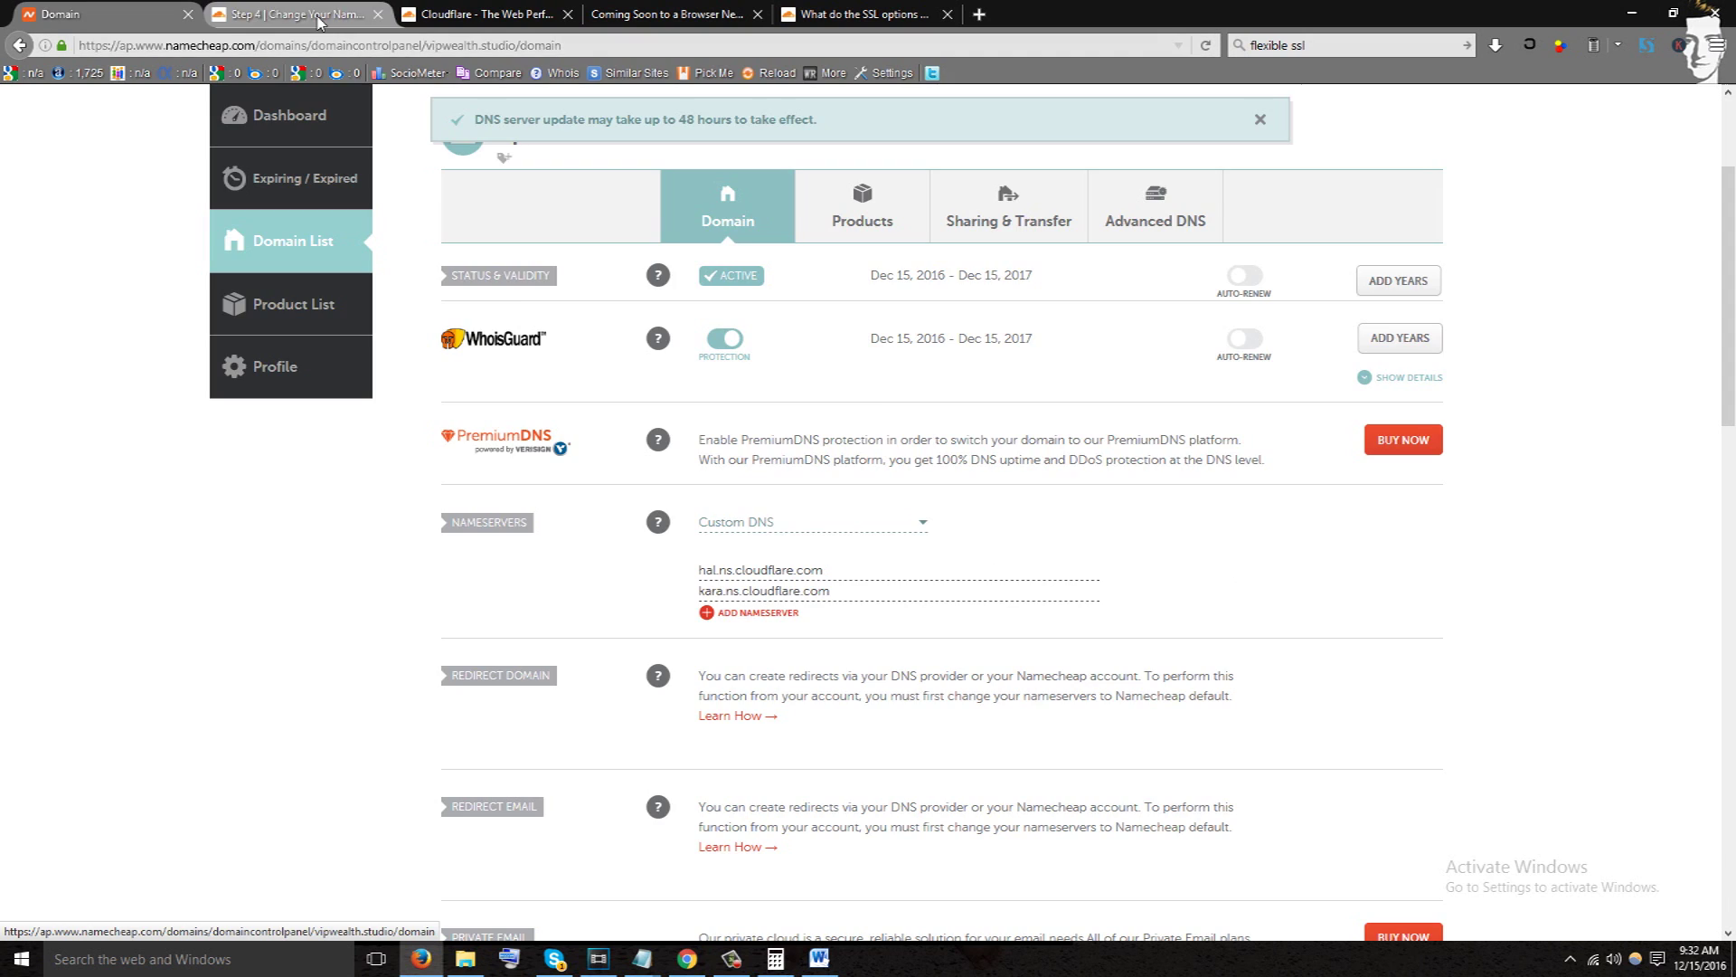
pyautogui.click(267, 11)
# Finish the nameserver step to reach vipwealth.studio's Overview showing Status: Active.
pyautogui.click(1216, 748)
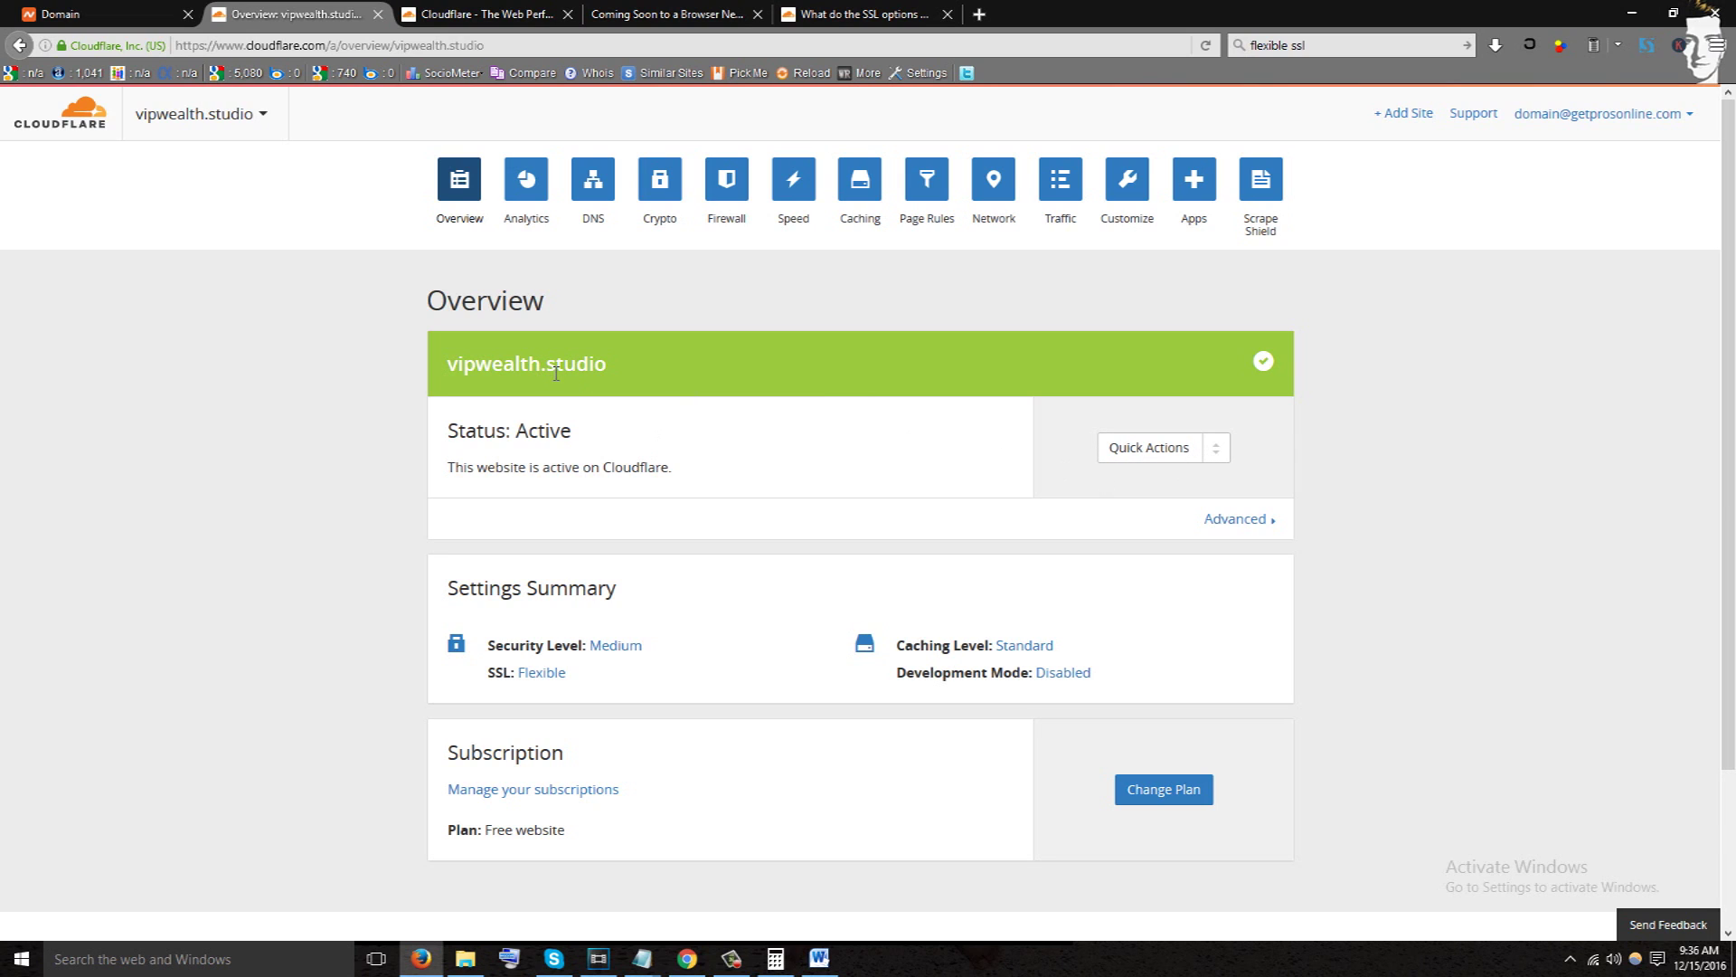
pyautogui.moveTo(612, 372); pyautogui.dragTo(674, 14)
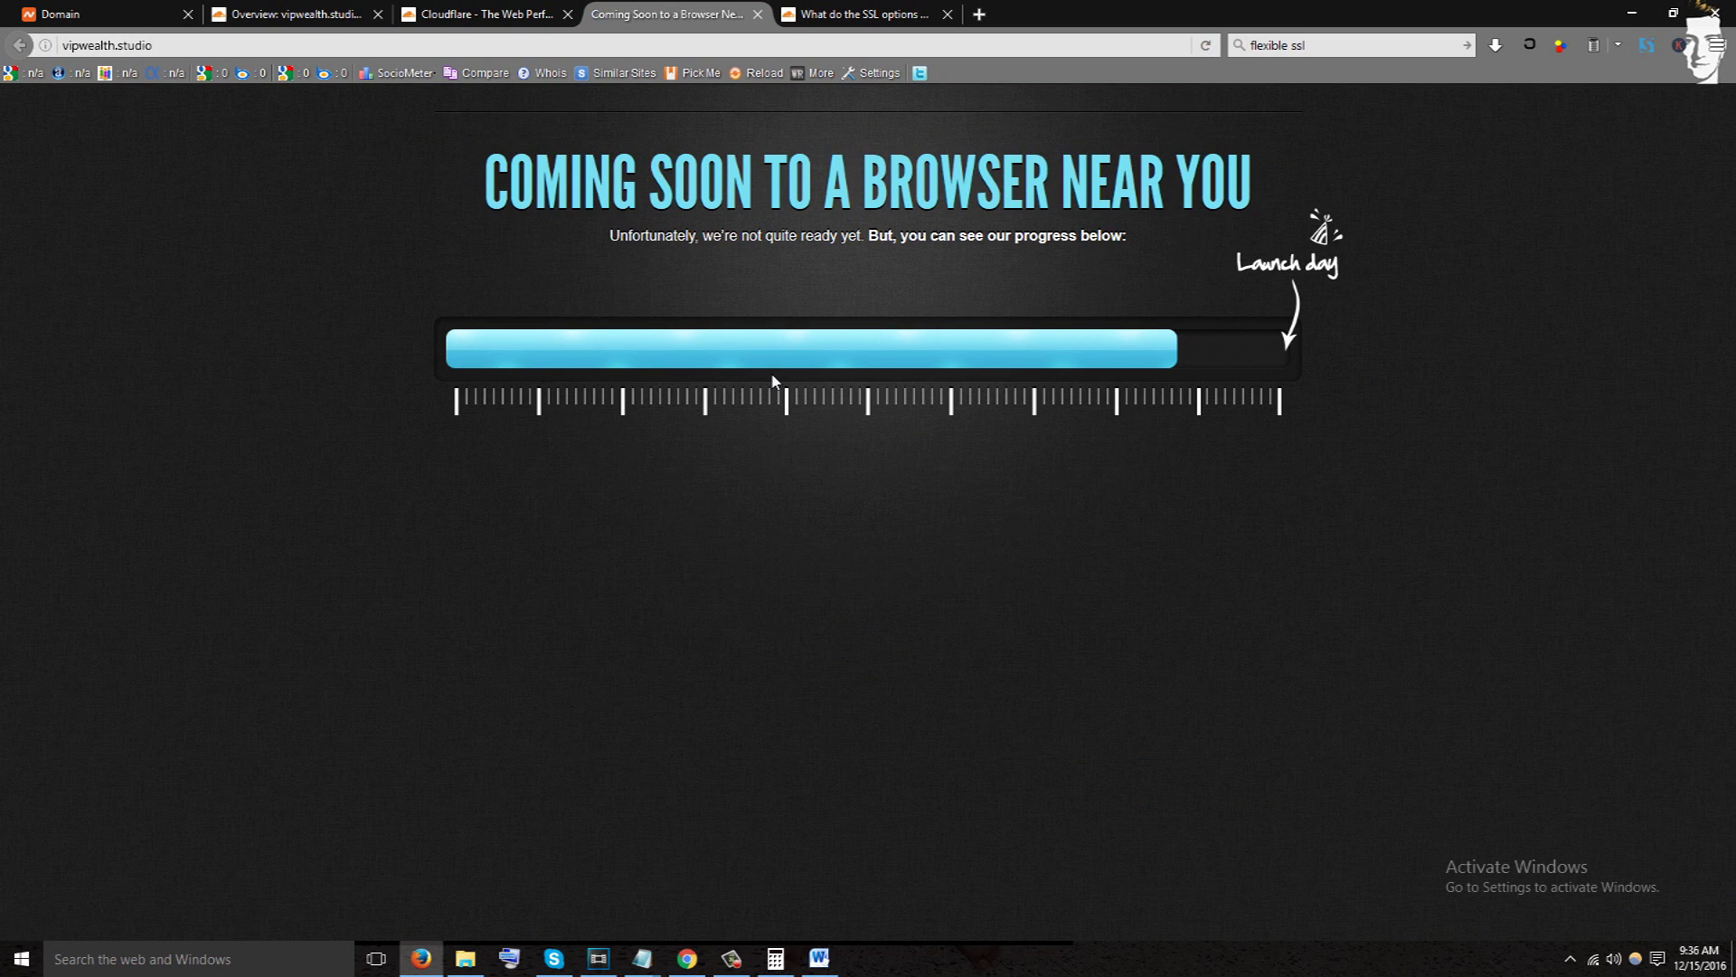
# Confirm the vipwealth.studio Coming Soon page loads, then return to Cloudflare.
pyautogui.moveTo(773, 379)
pyautogui.click(522, 15)
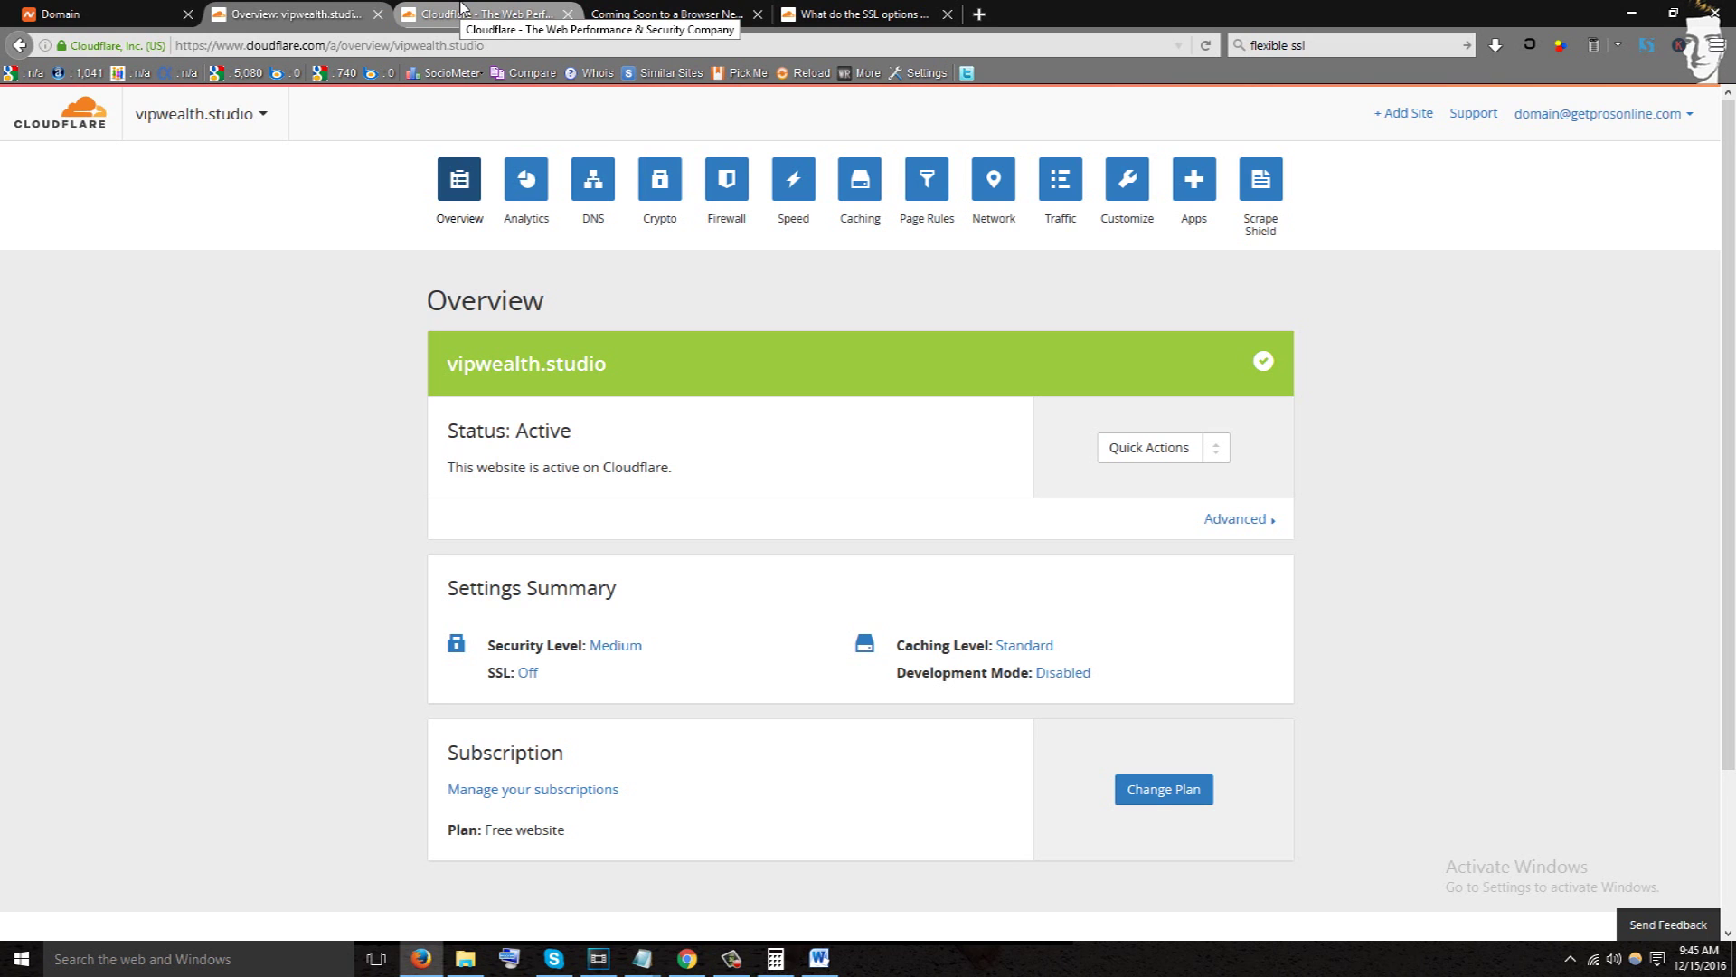
# Read the Support article 'What do the SSL options mean?' covering the Off, Flexible and Full SSL modes.
pyautogui.click(470, 14)
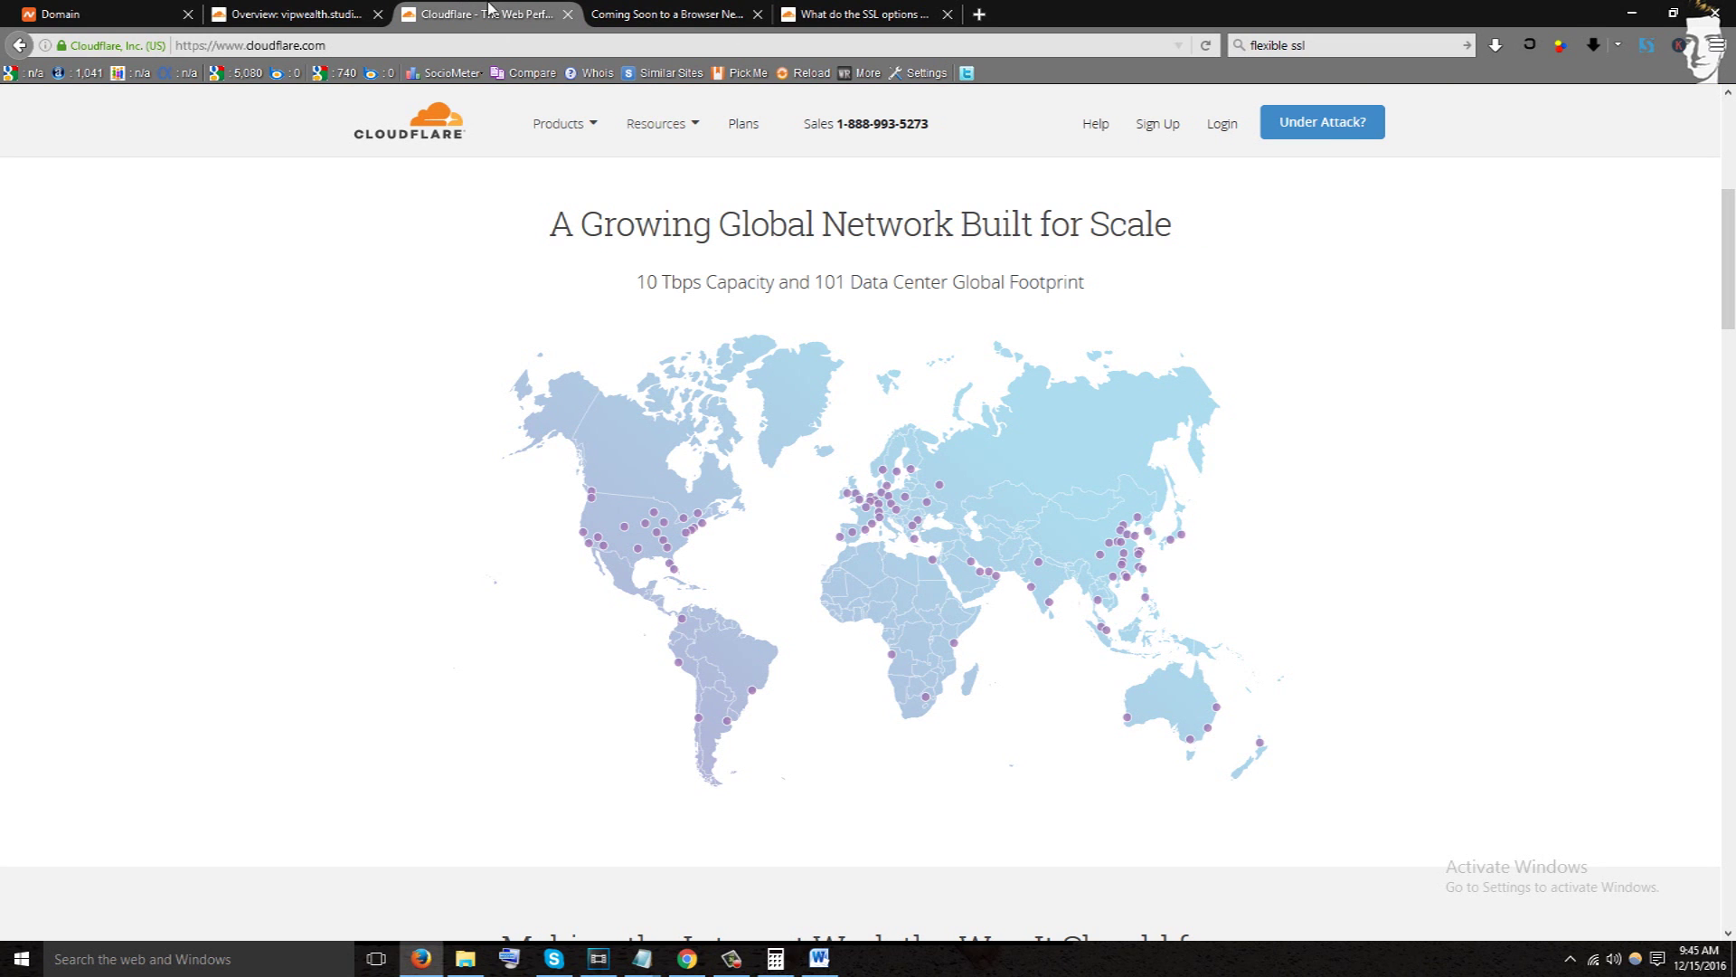
pyautogui.hotkey('ctrl', 'Tab')
pyautogui.hotkey('ctrl', 'Tab')
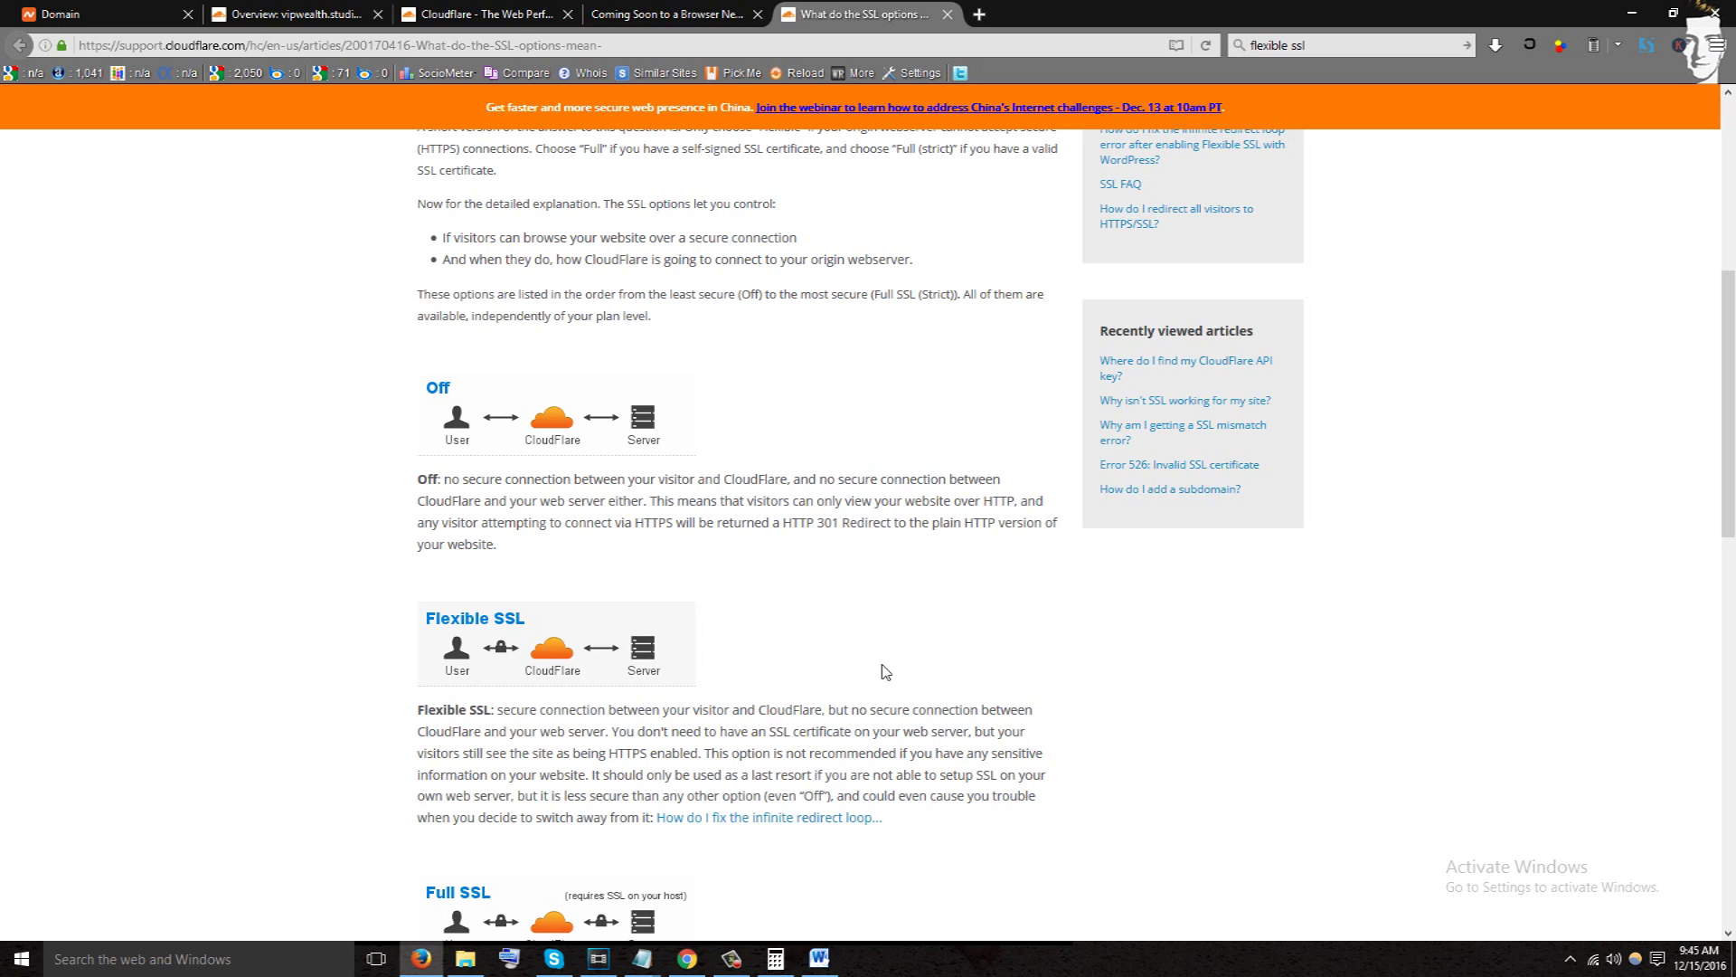
pyautogui.scroll(-3, 884, 669)
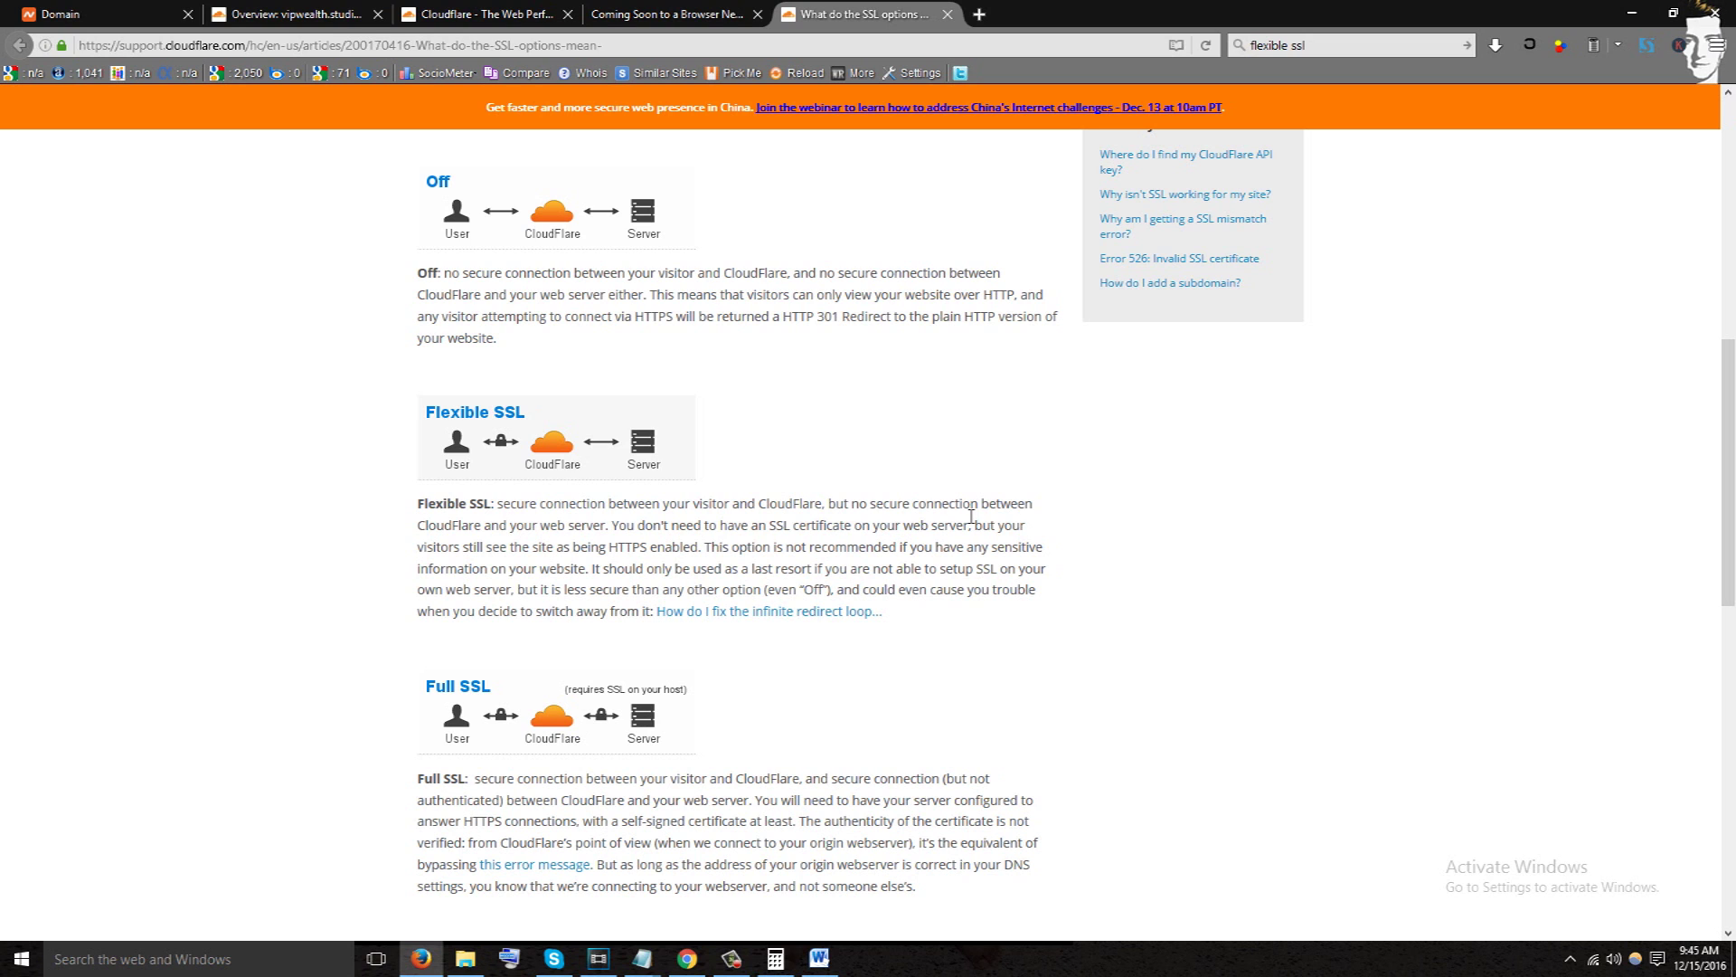
# In vipwealth.studio's Crypto settings, change SSL from Off to Flexible, then go to Page Rules.
pyautogui.click(509, 11)
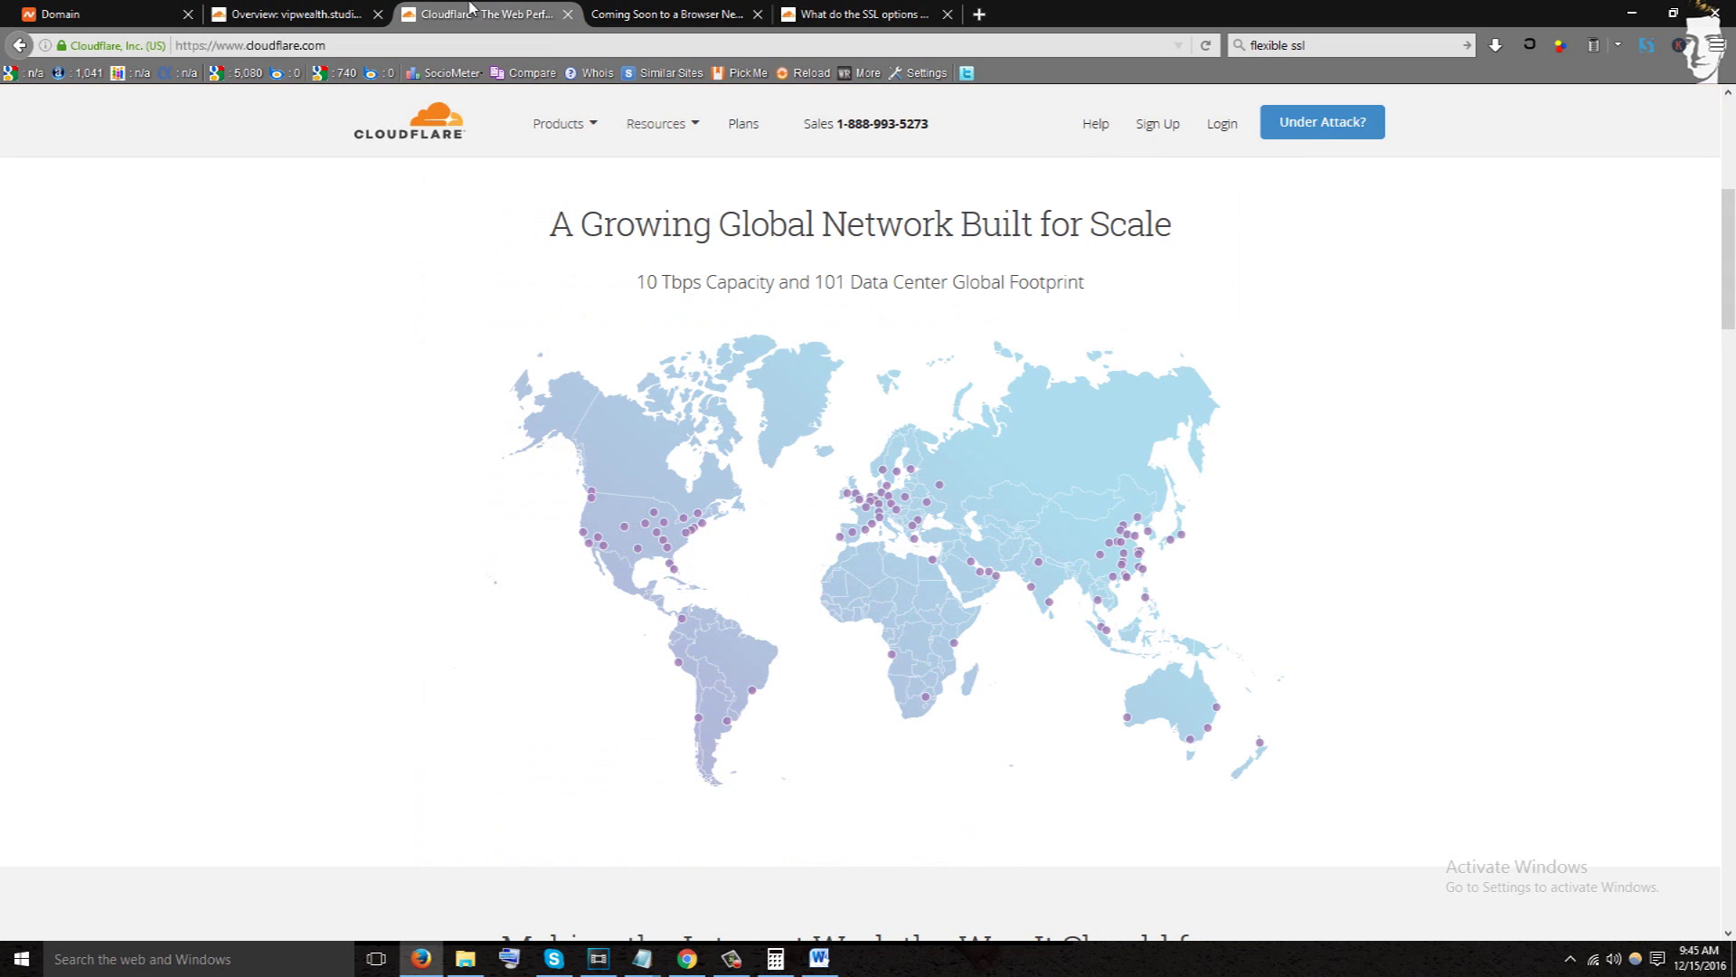
pyautogui.click(289, 14)
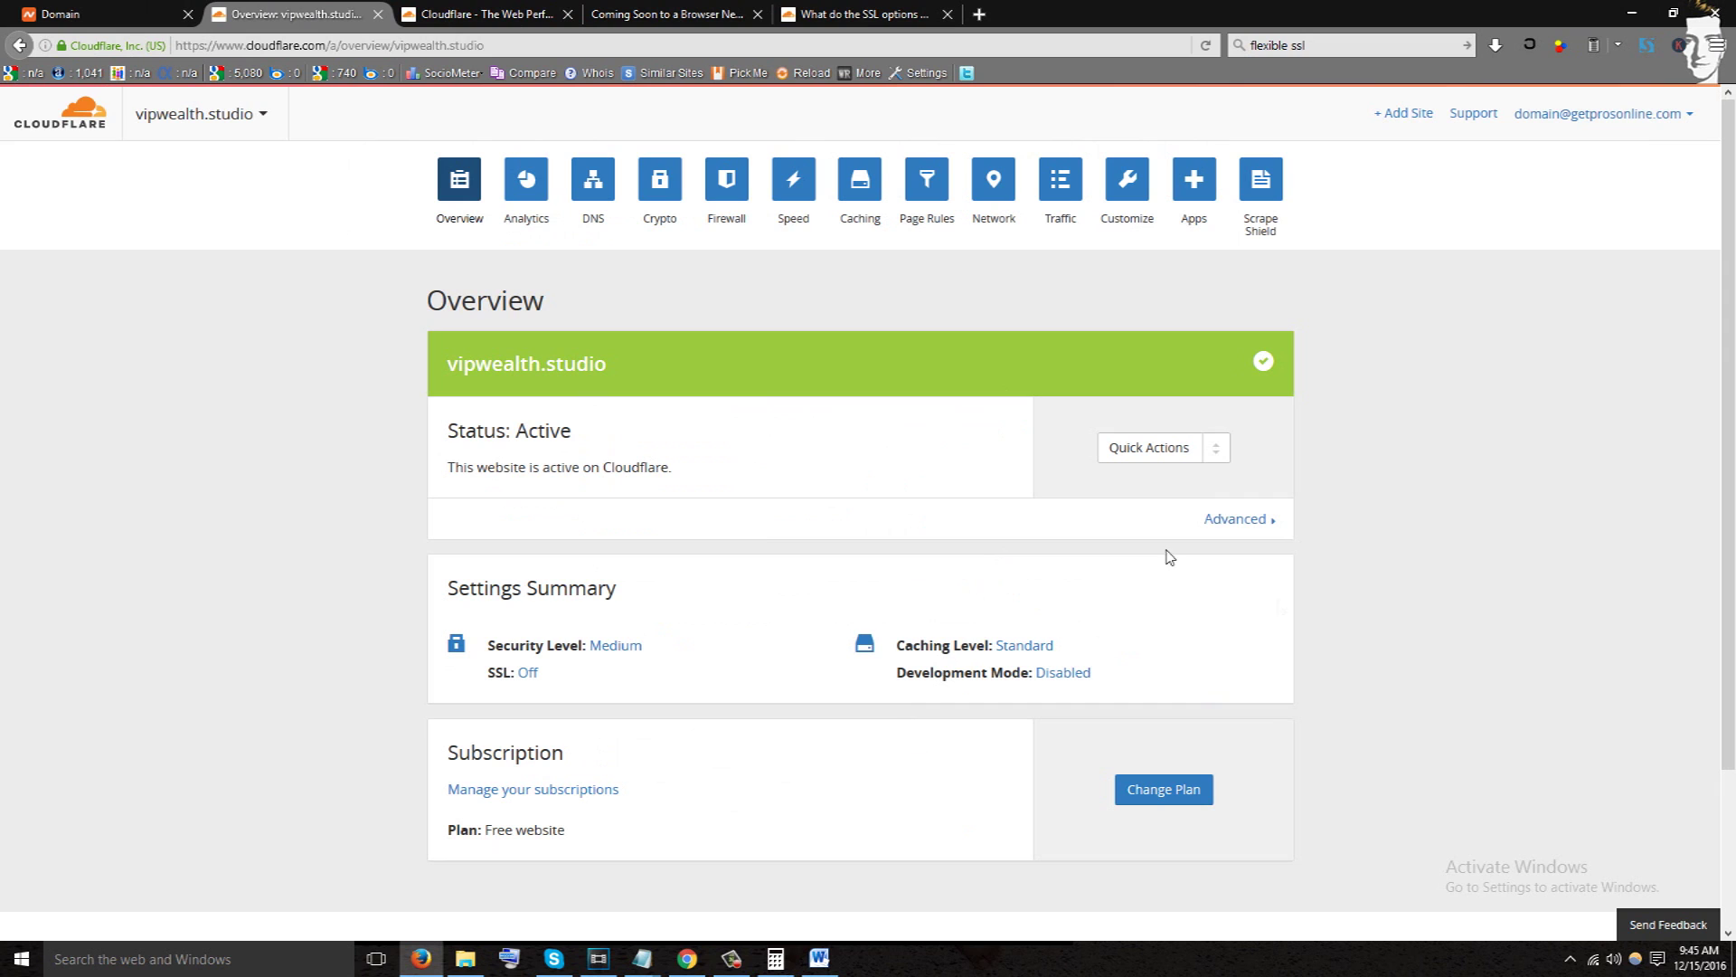
pyautogui.click(678, 185)
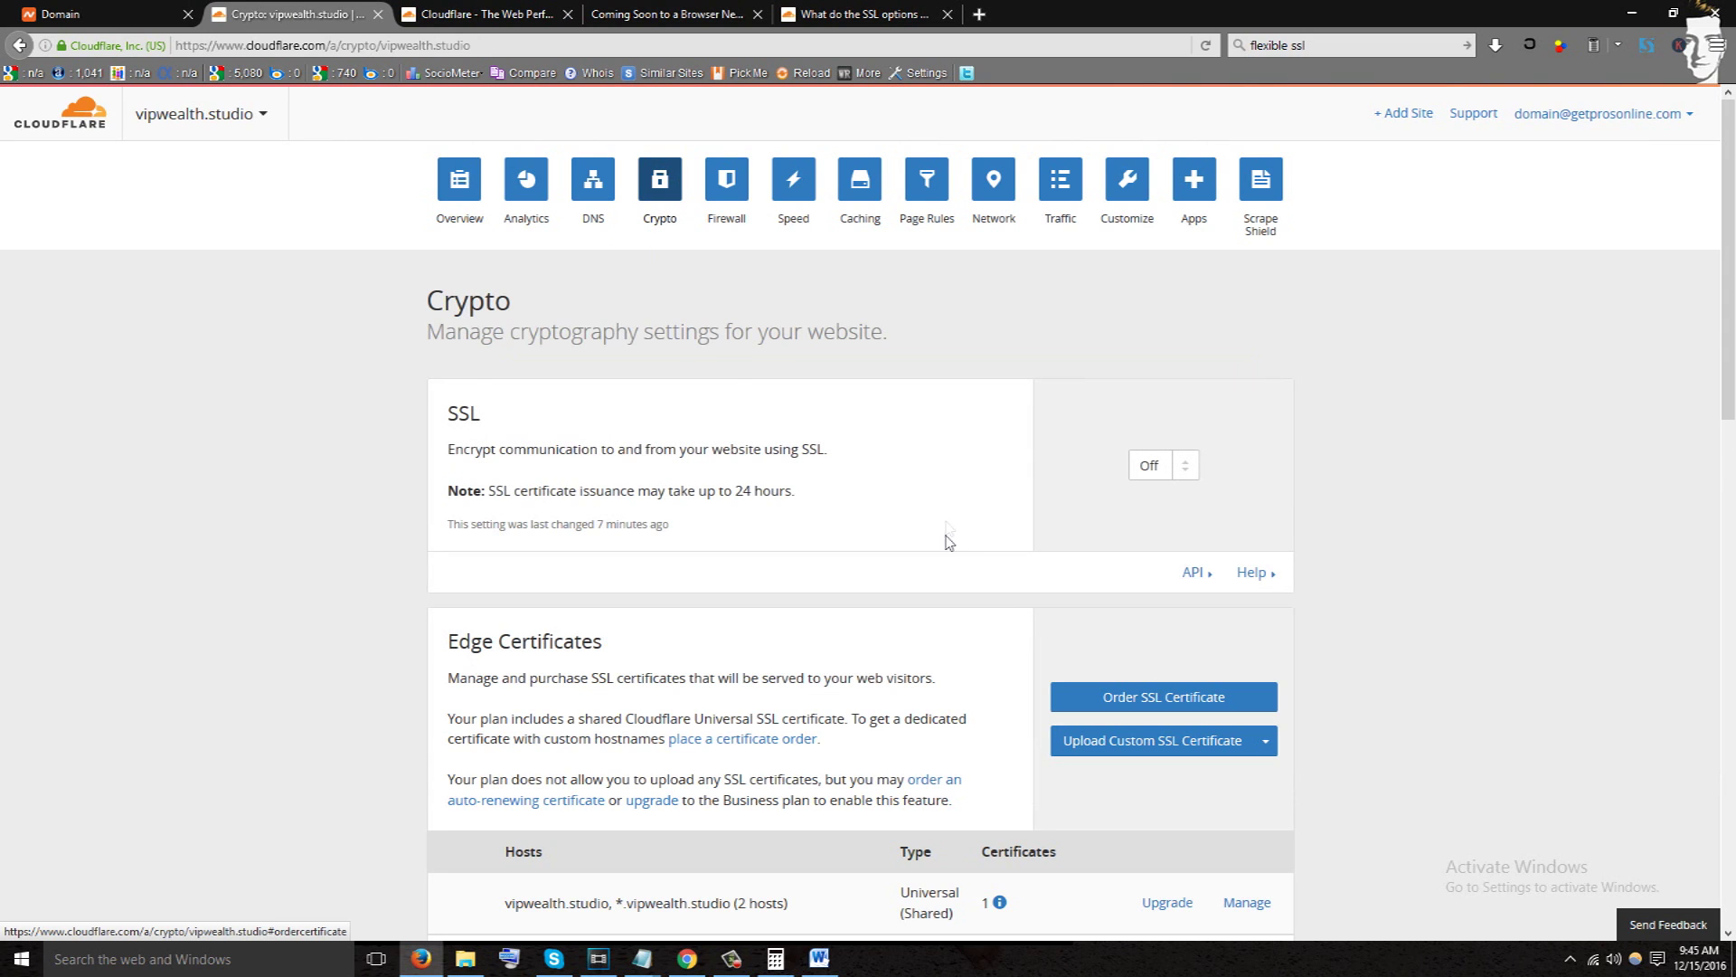
pyautogui.moveTo(443, 418); pyautogui.dragTo(638, 447)
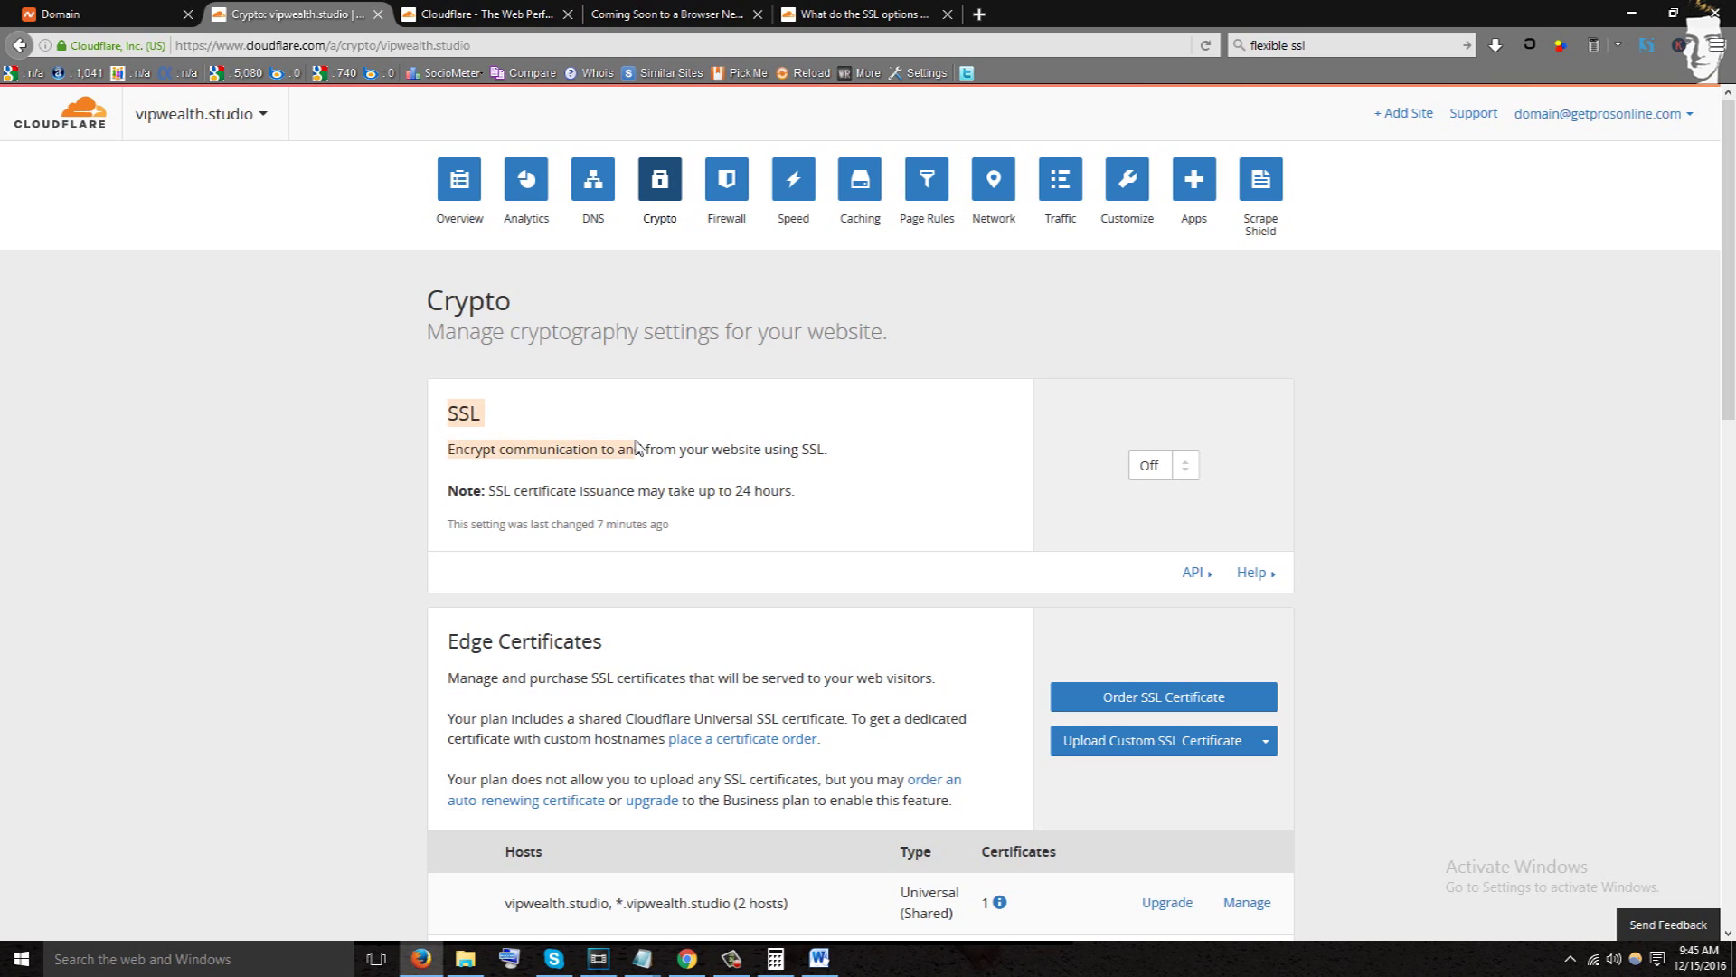
pyautogui.click(1167, 469)
pyautogui.click(1167, 521)
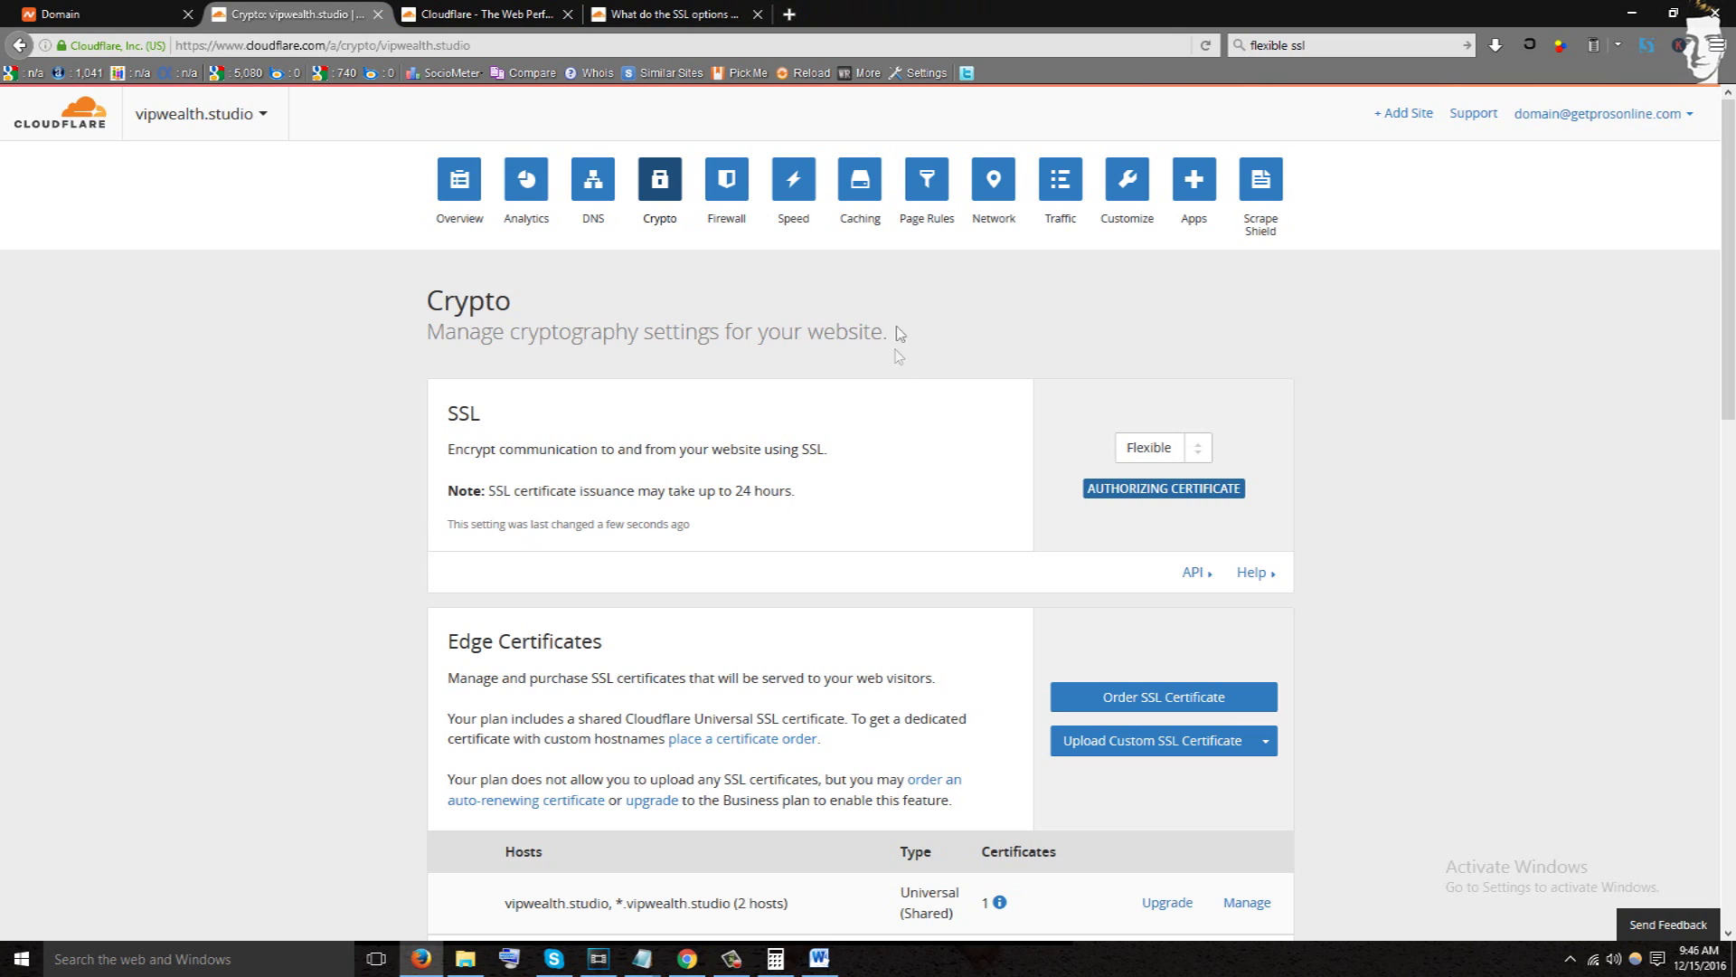
pyautogui.click(939, 195)
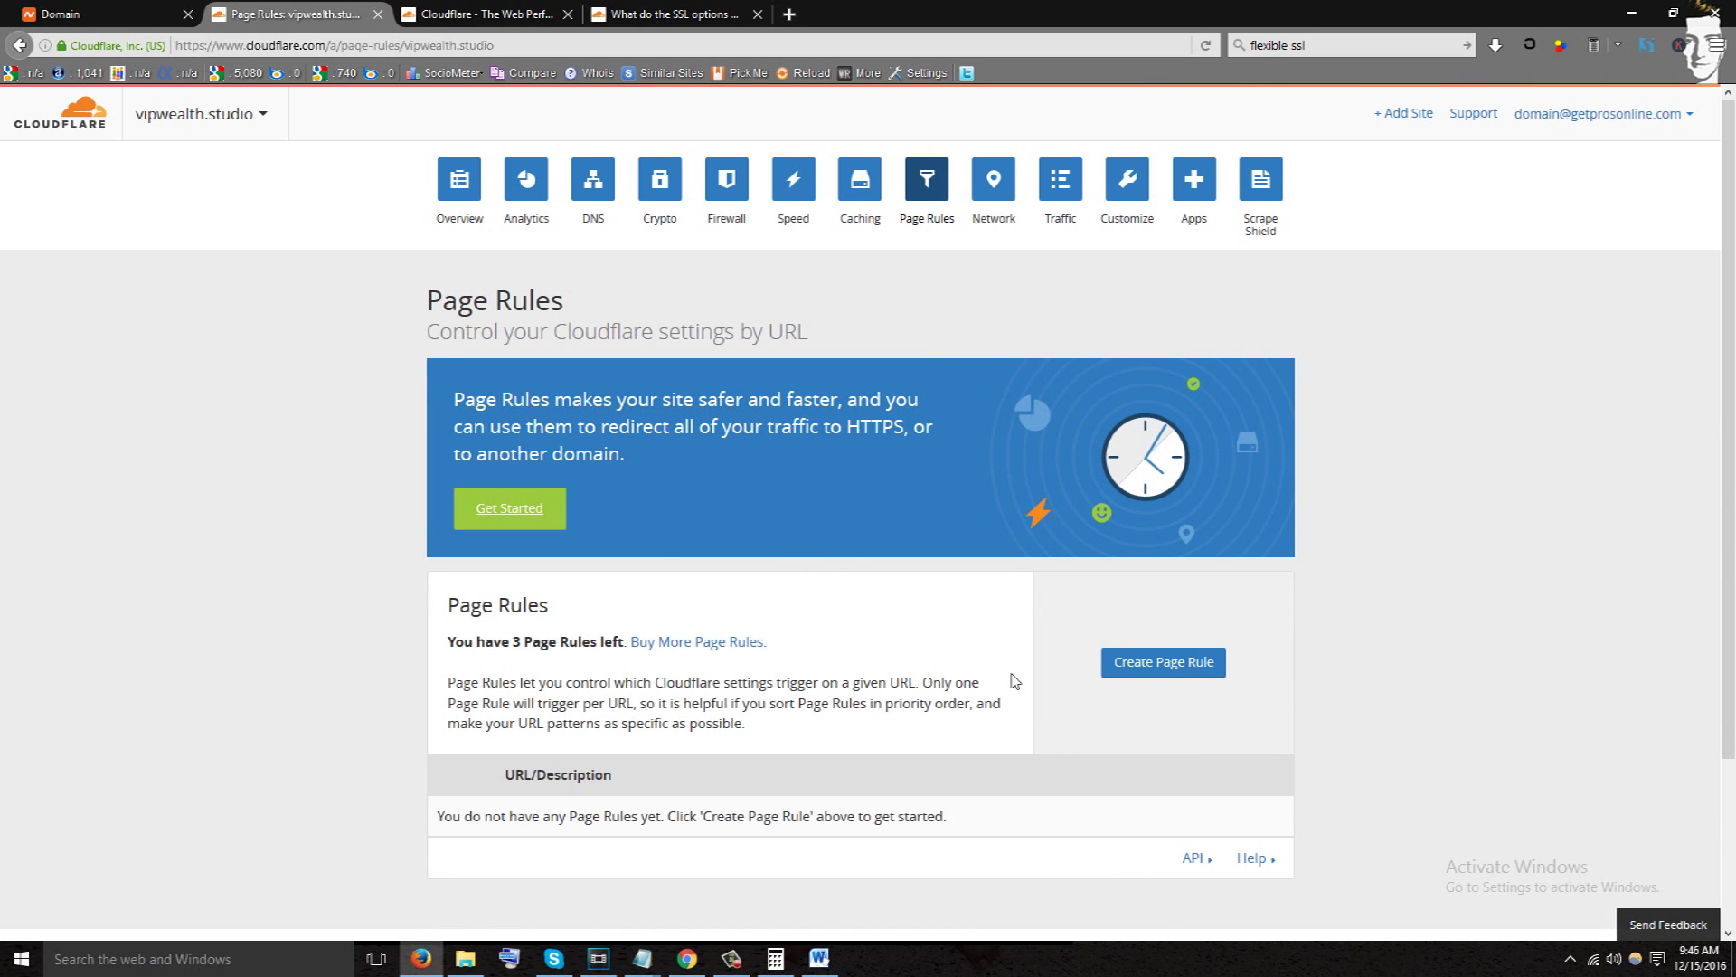
# Start a new page rule with the Always Use HTTPS setting.
pyautogui.click(1185, 676)
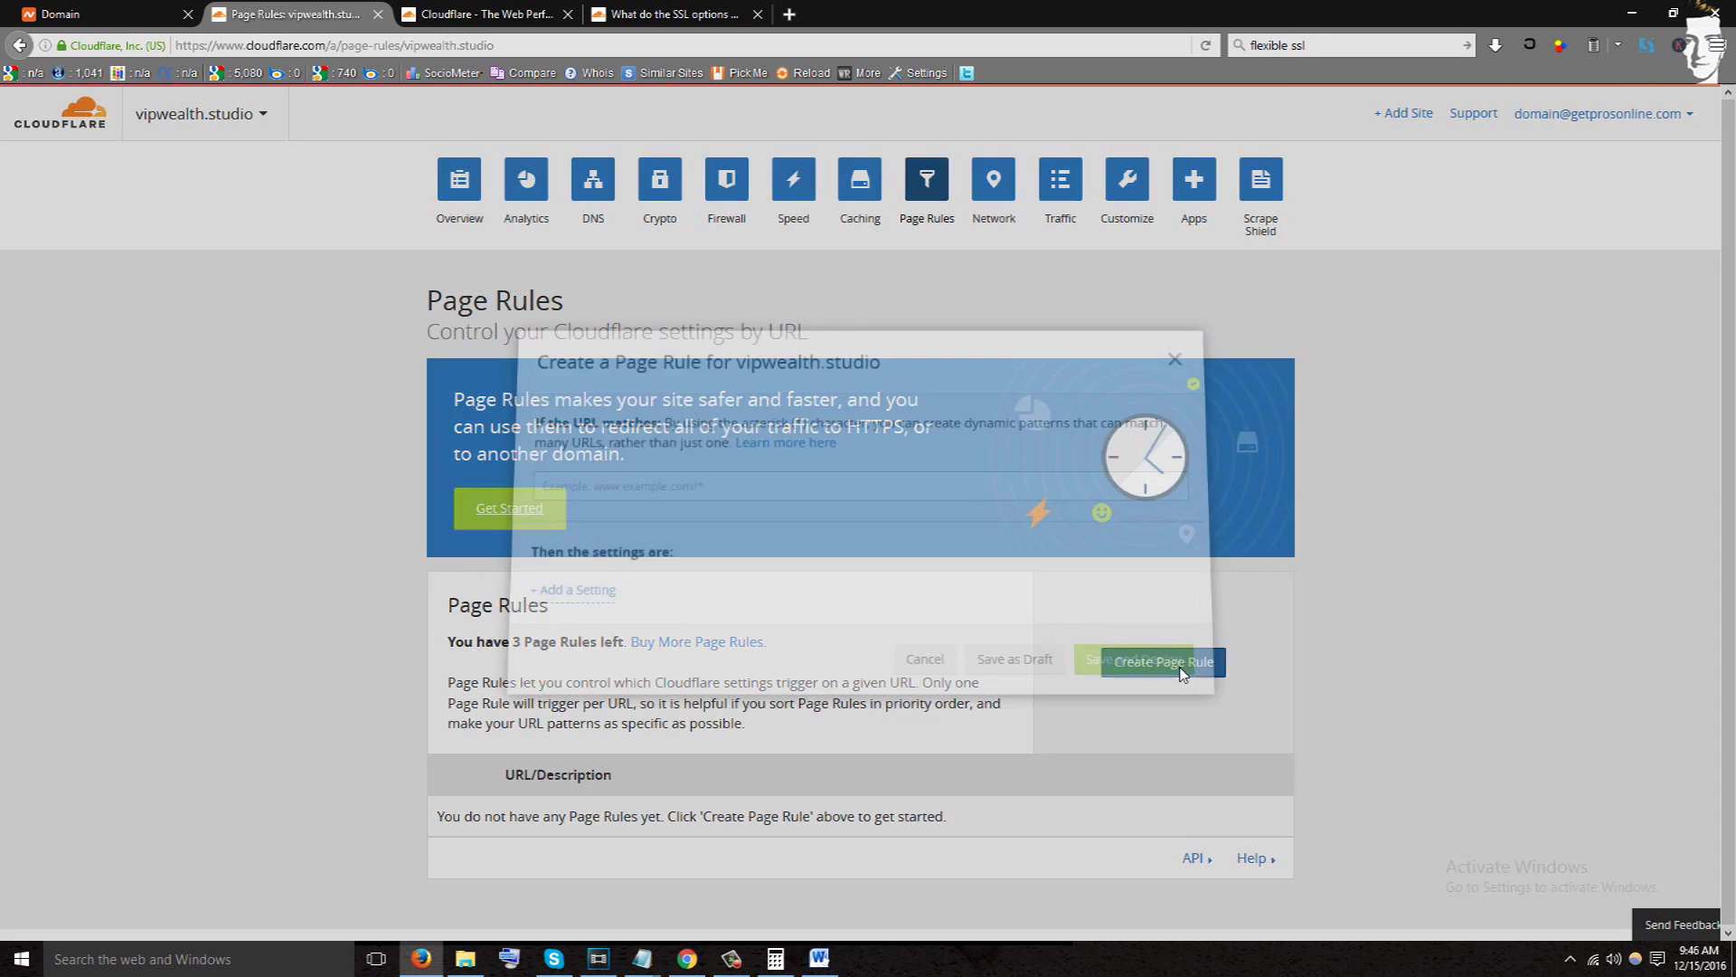
pyautogui.click(679, 504)
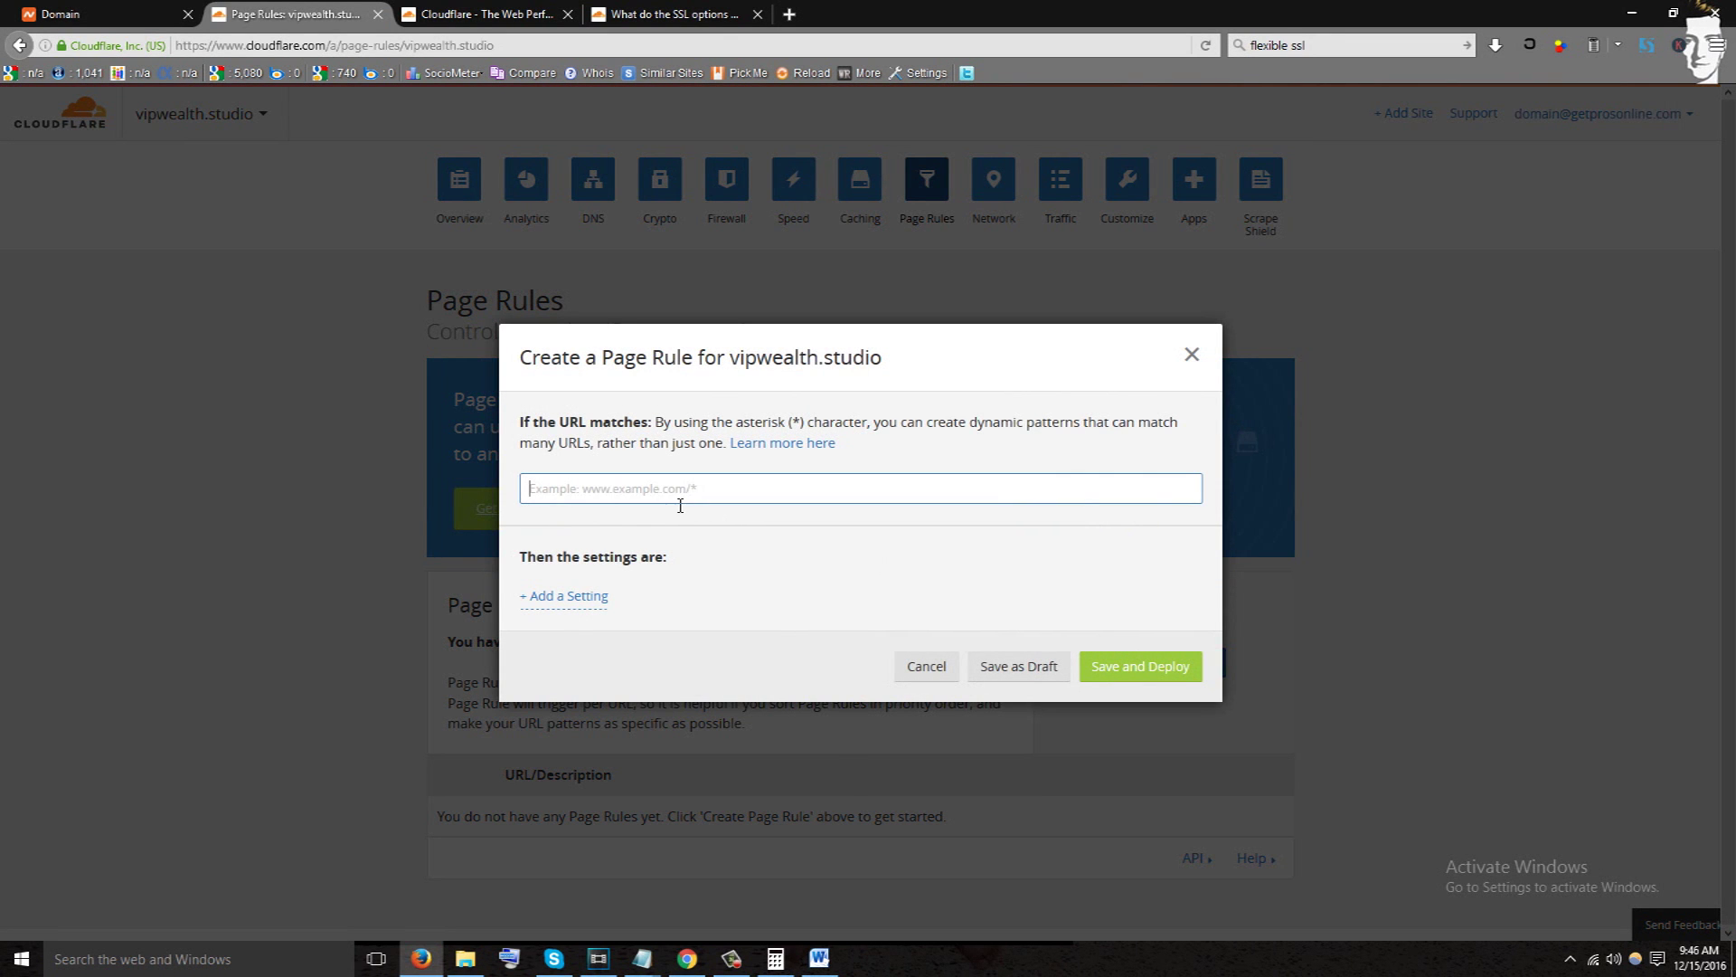
pyautogui.click(570, 600)
pyautogui.click(737, 608)
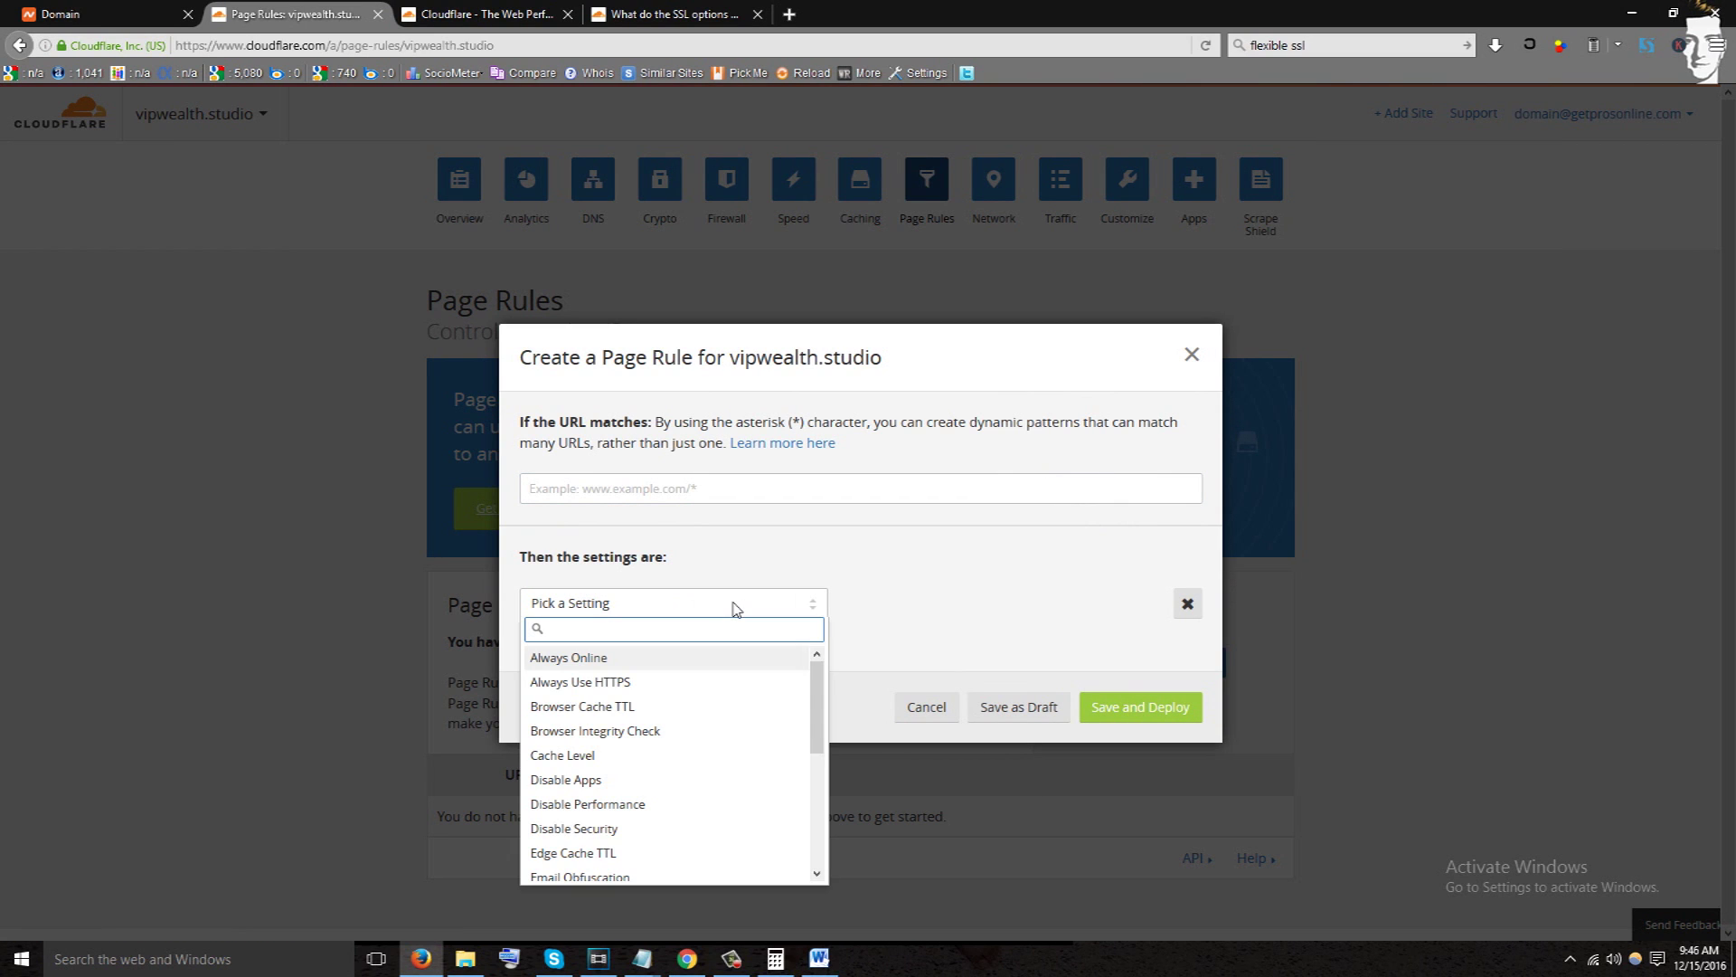
pyautogui.click(694, 687)
pyautogui.click(652, 488)
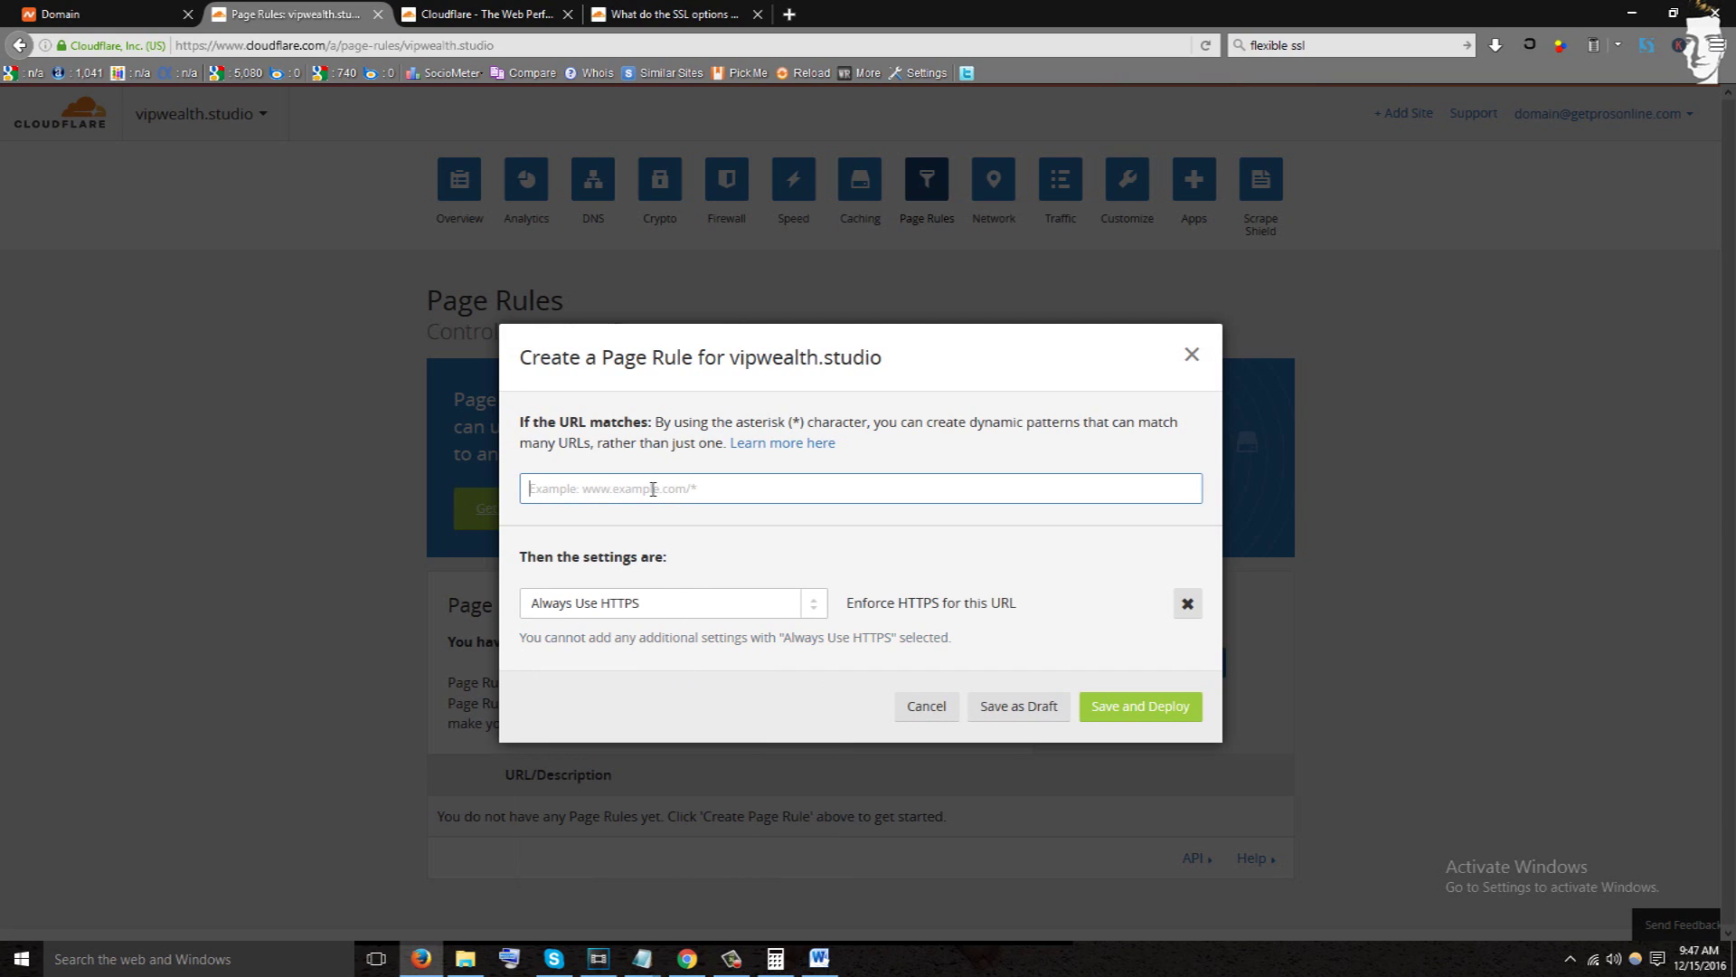
pyautogui.write('http://vipwealth.studio/**.')
pyautogui.click(688, 493)
pyautogui.moveTo(685, 496); pyautogui.dragTo(500, 484)
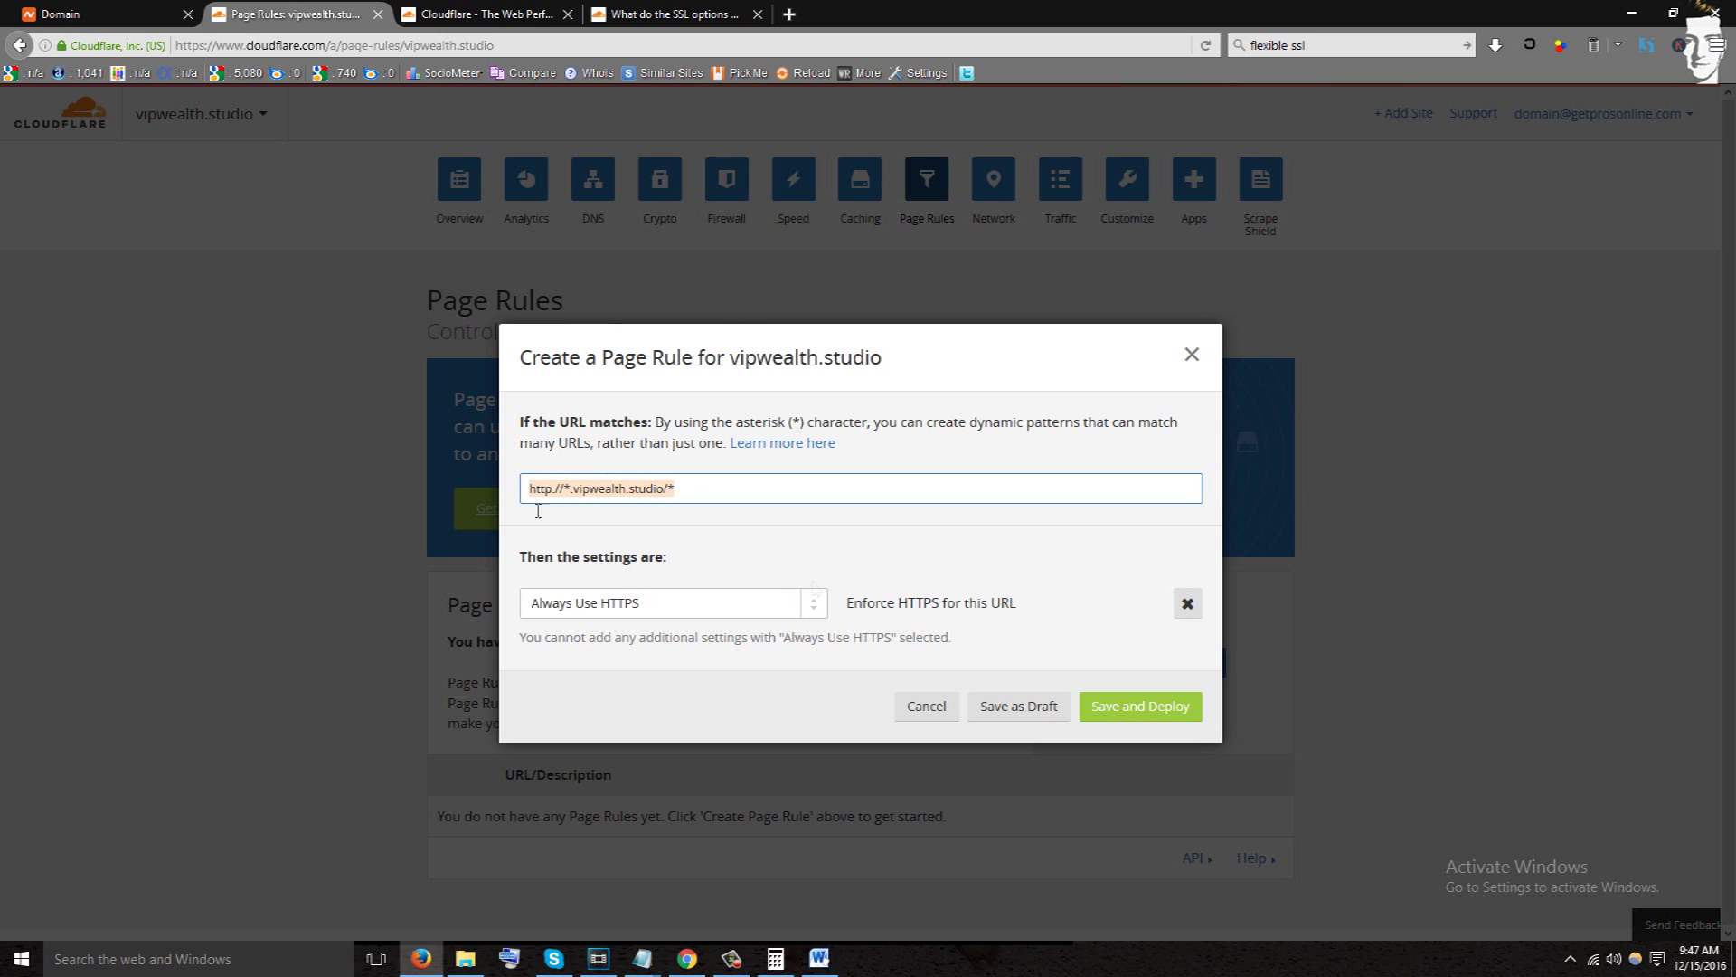
pyautogui.click(1180, 721)
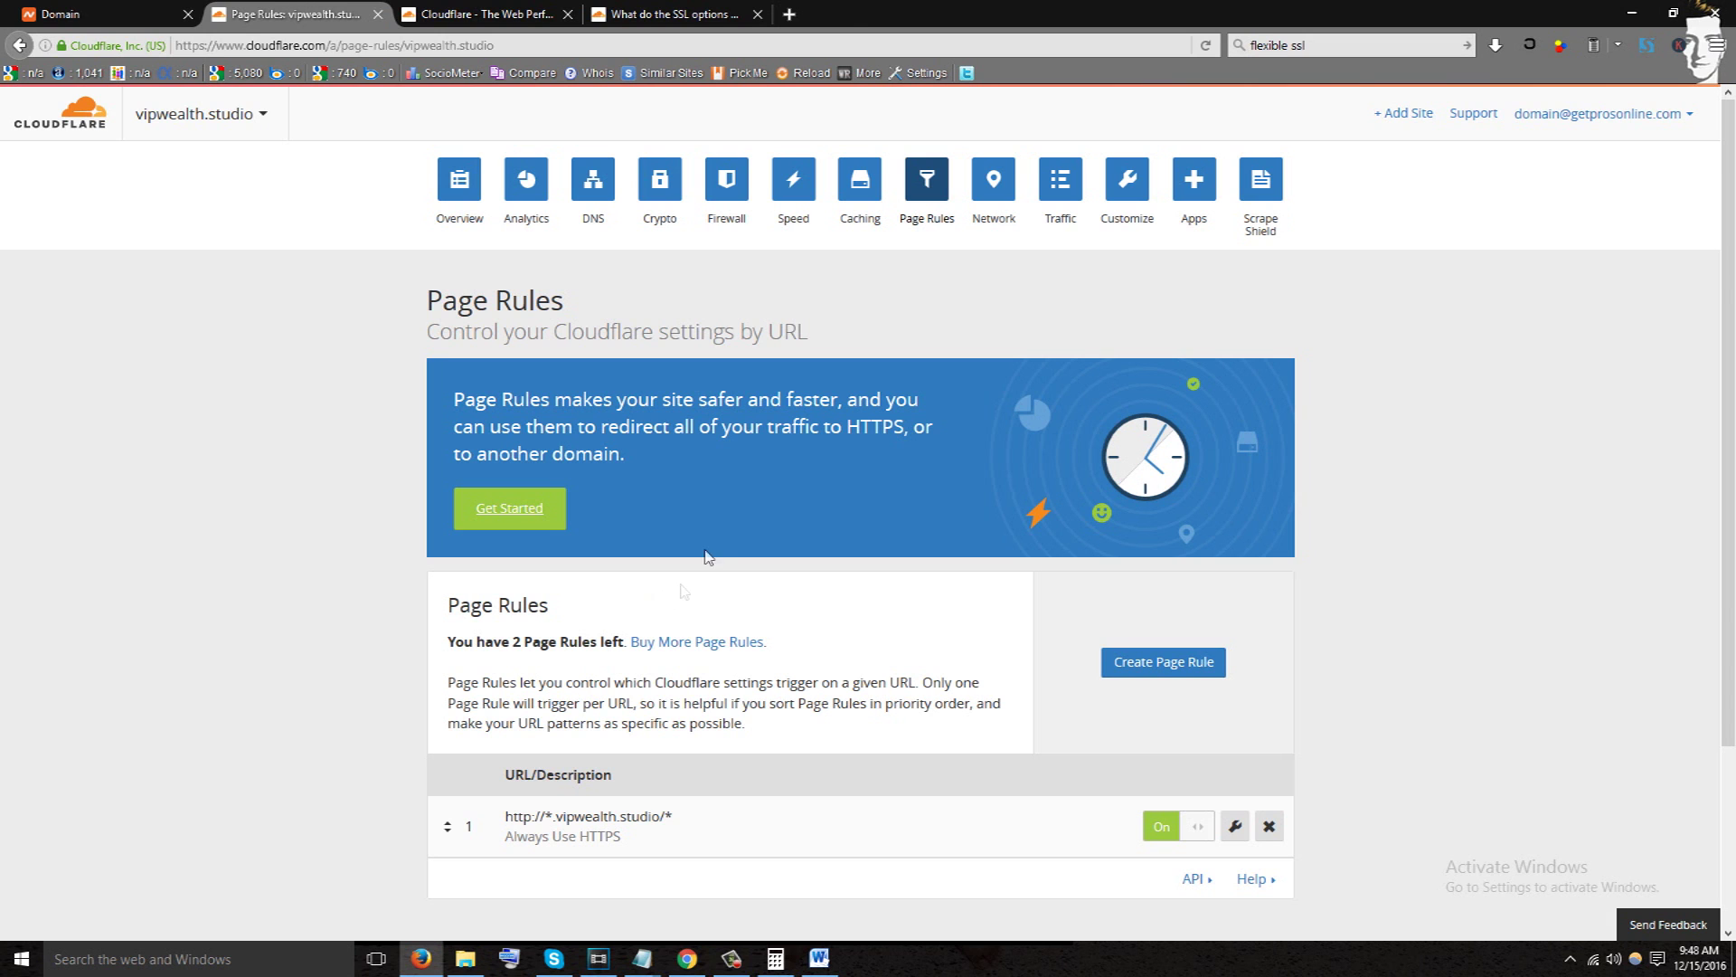
# Load vipwealth.studio in a new tab and check its connection security info.
pyautogui.click(789, 14)
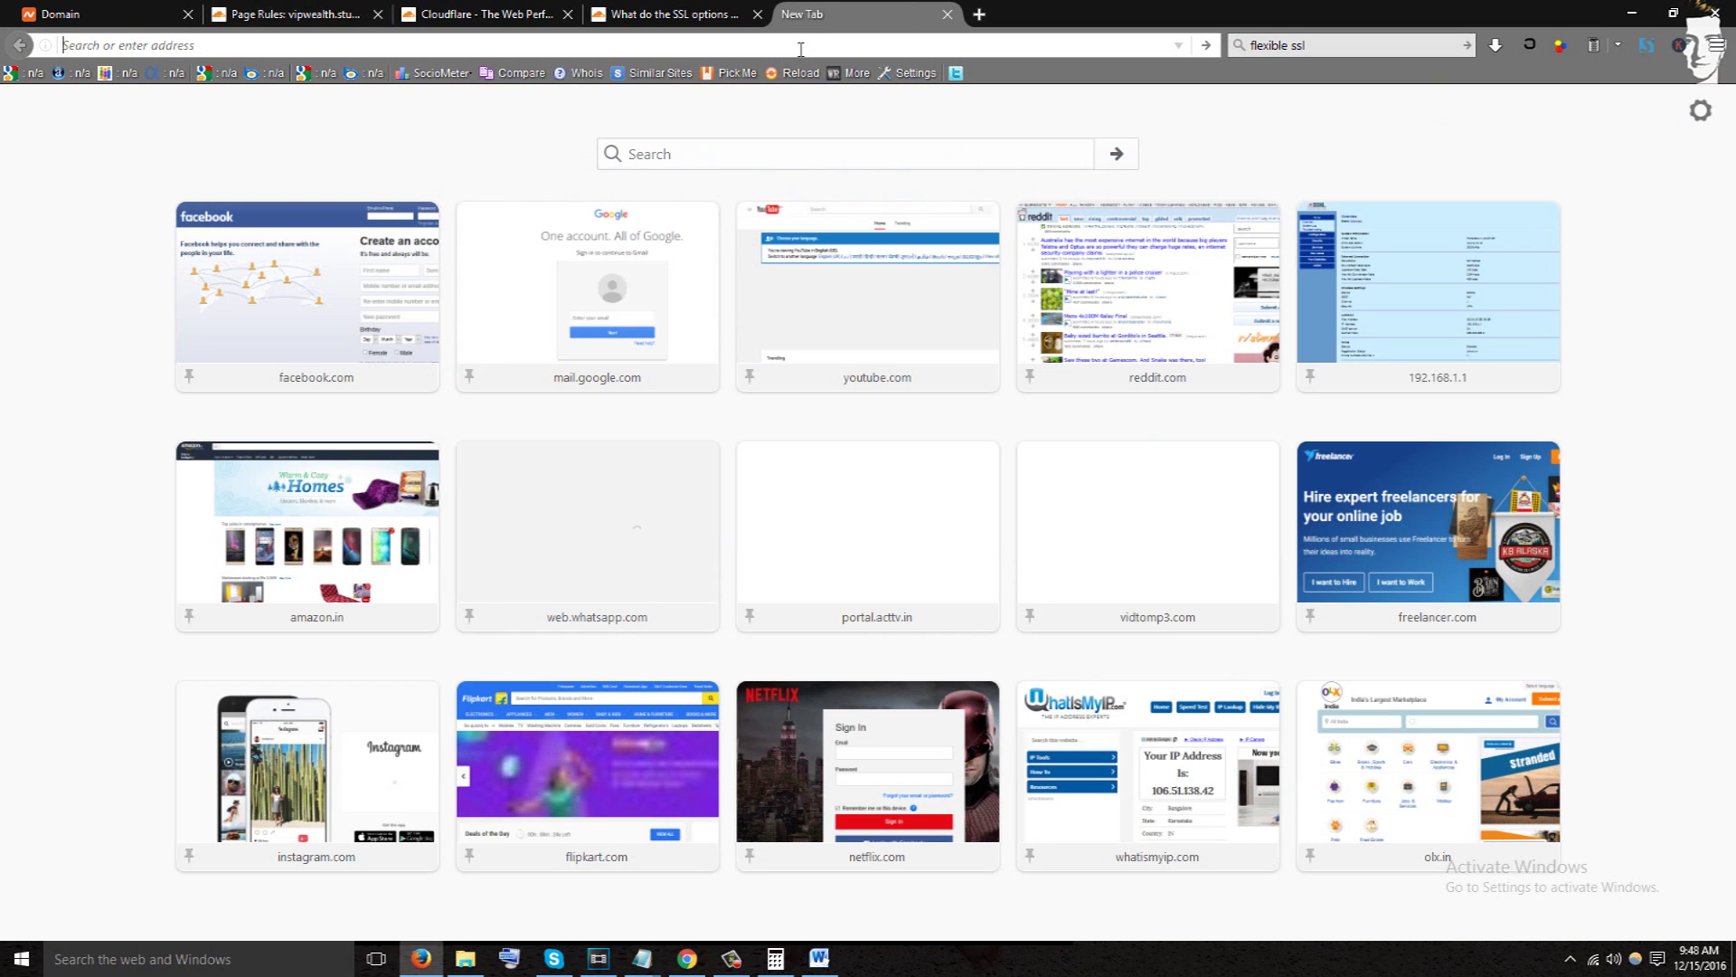
pyautogui.write('vipwealth.studio')
pyautogui.press('Return')
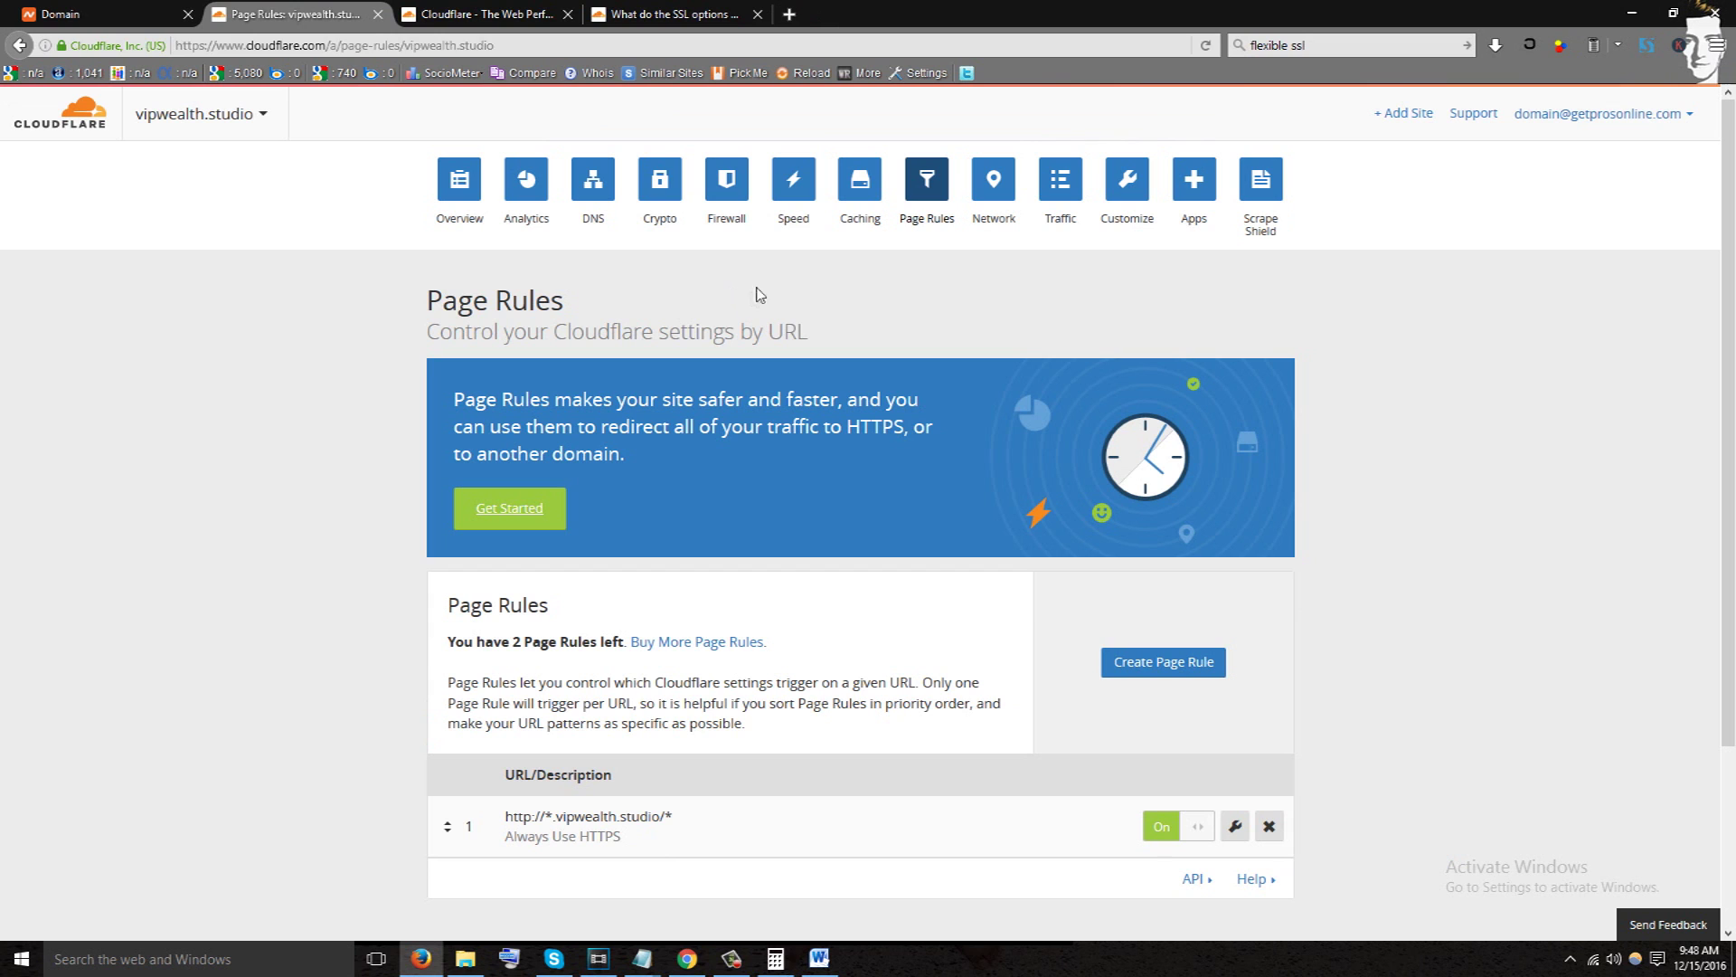
pyautogui.click(789, 13)
pyautogui.write('vipwealth.studio')
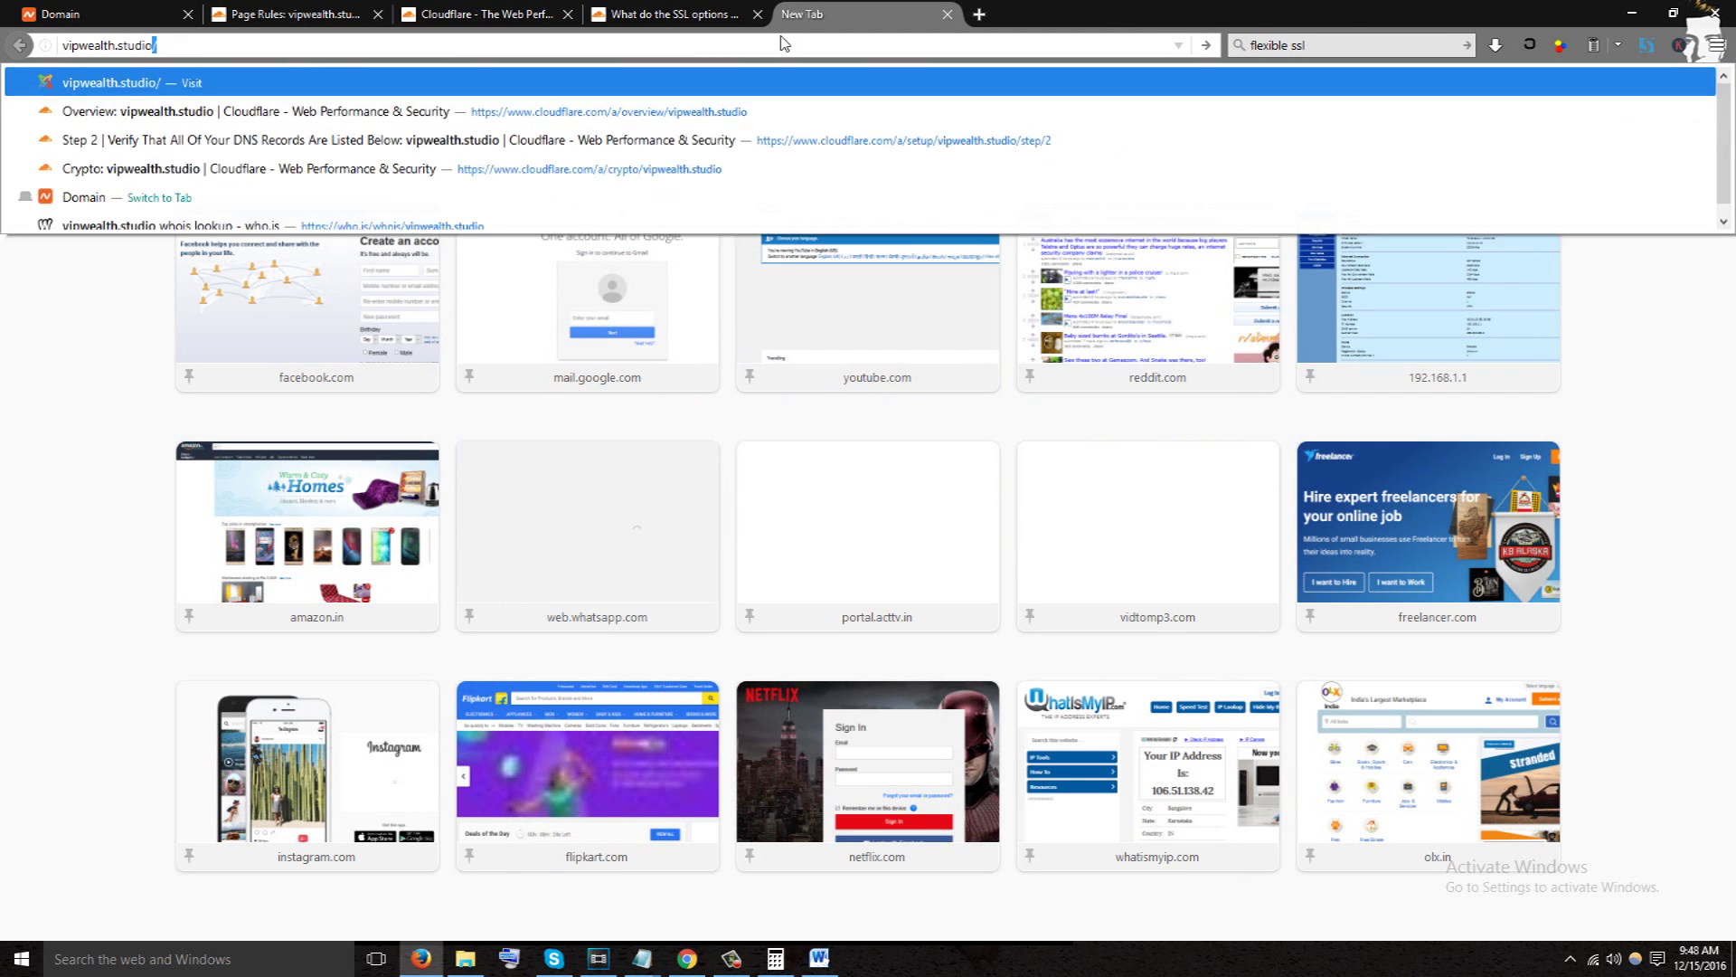
pyautogui.press('Return')
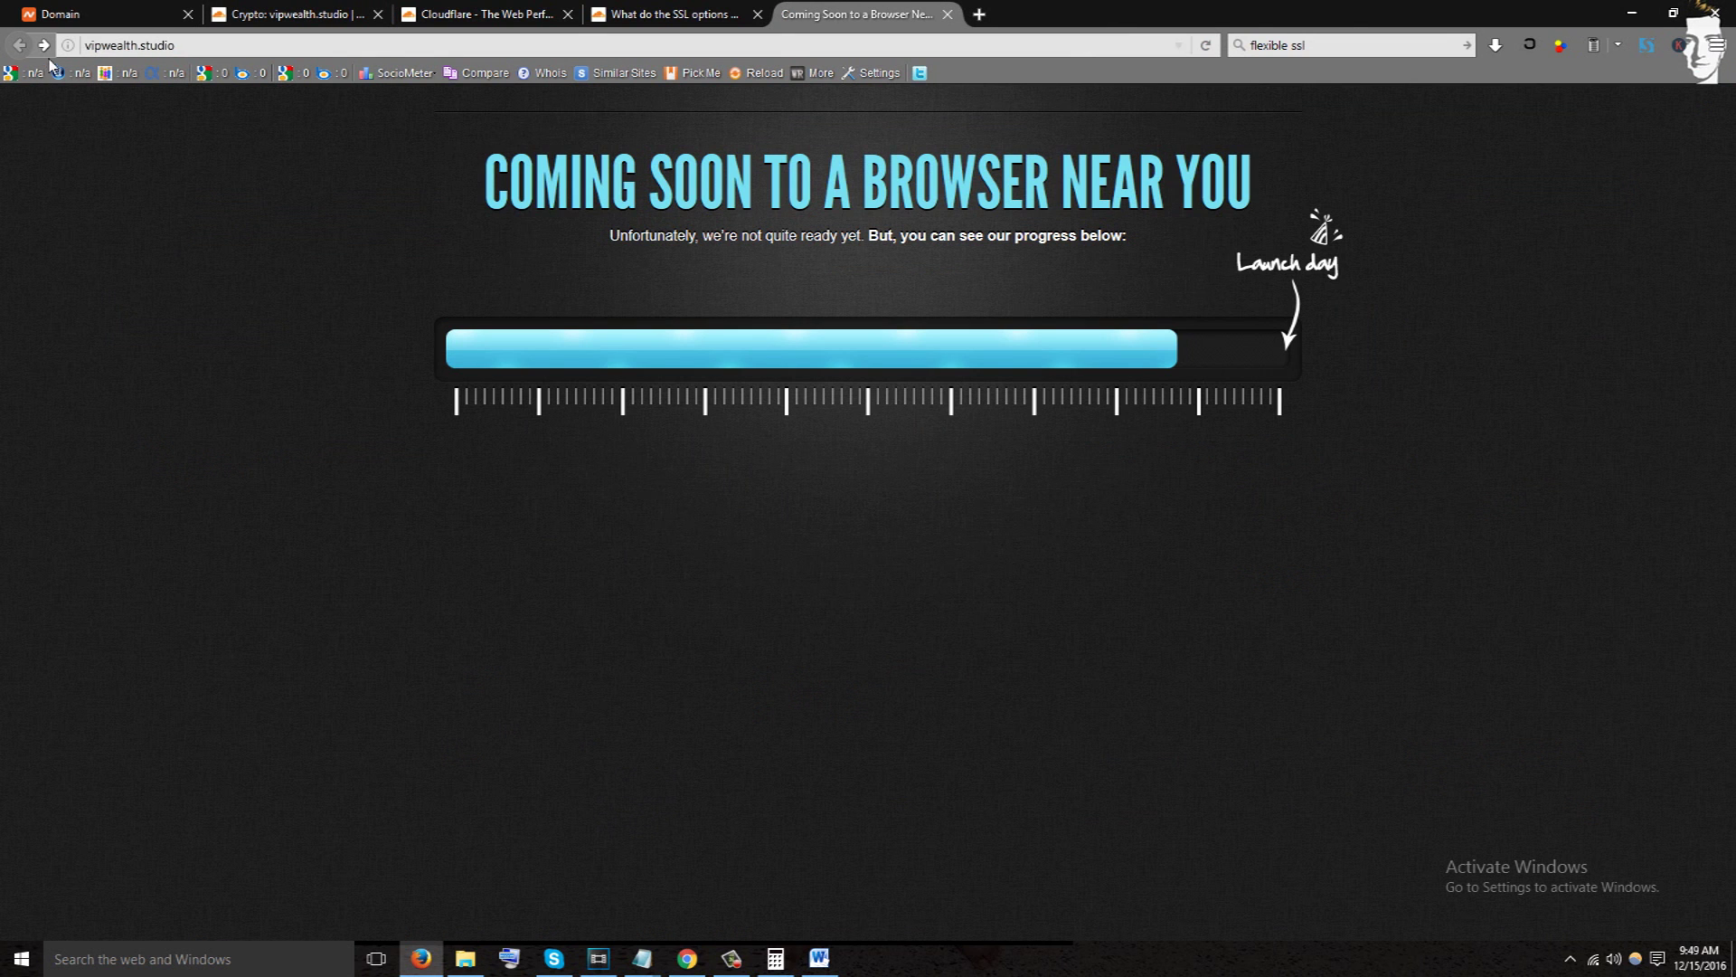
pyautogui.click(68, 45)
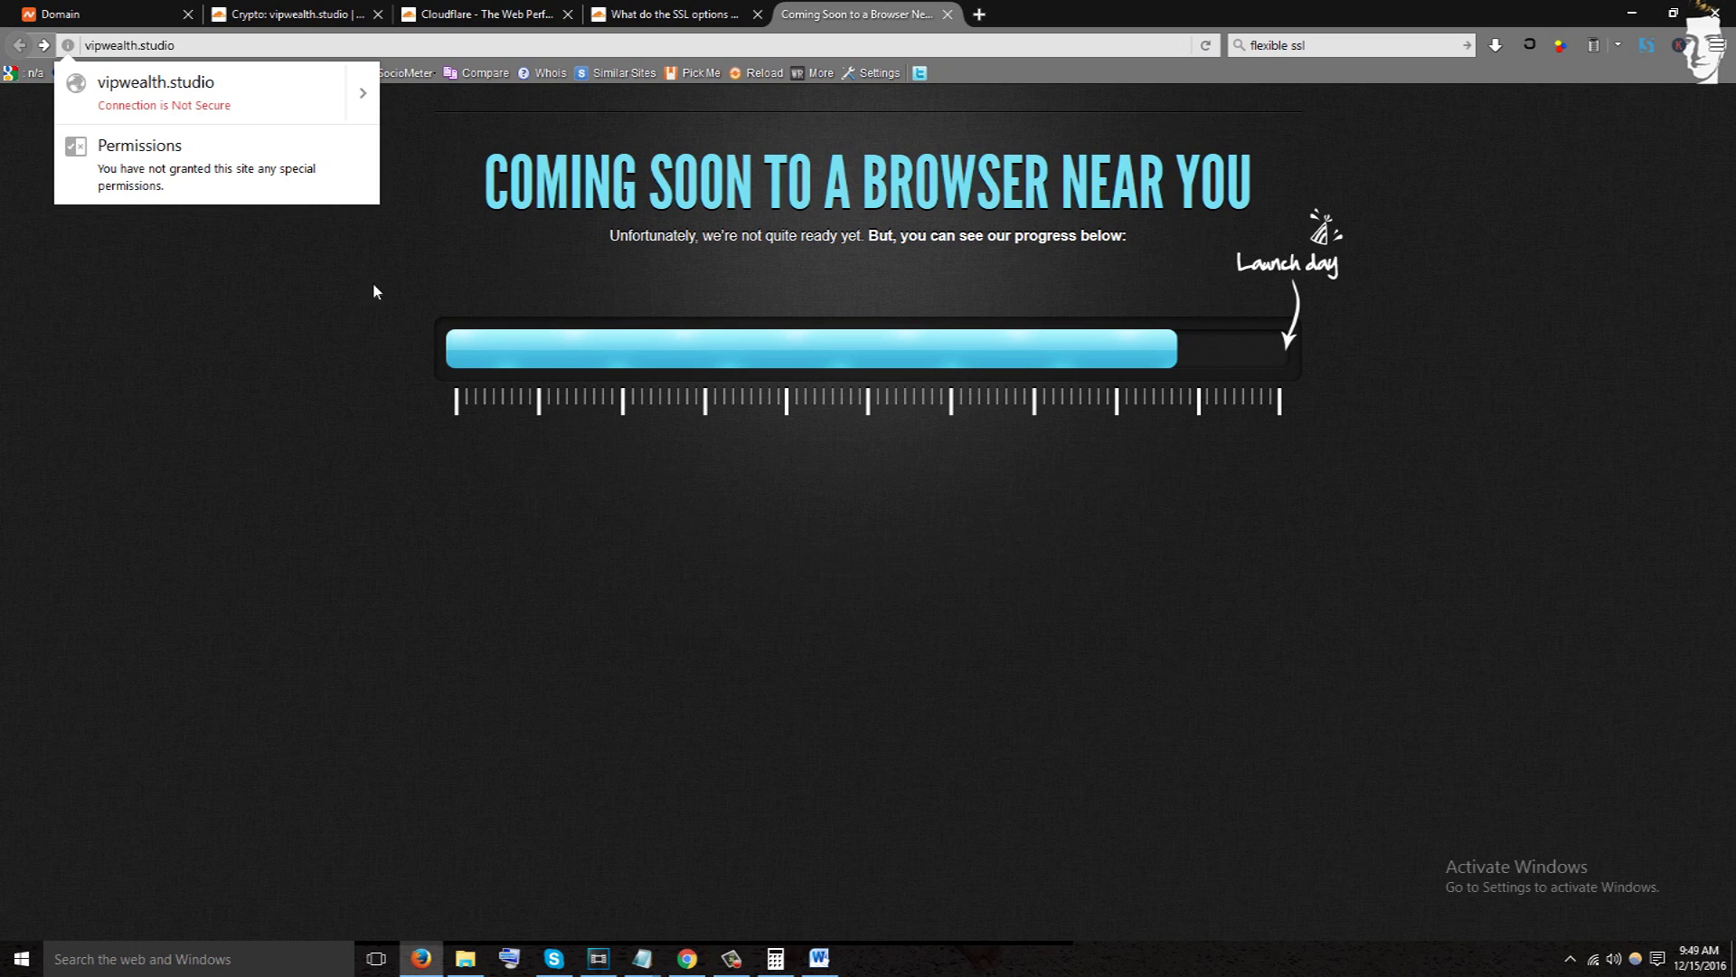
pyautogui.click(458, 416)
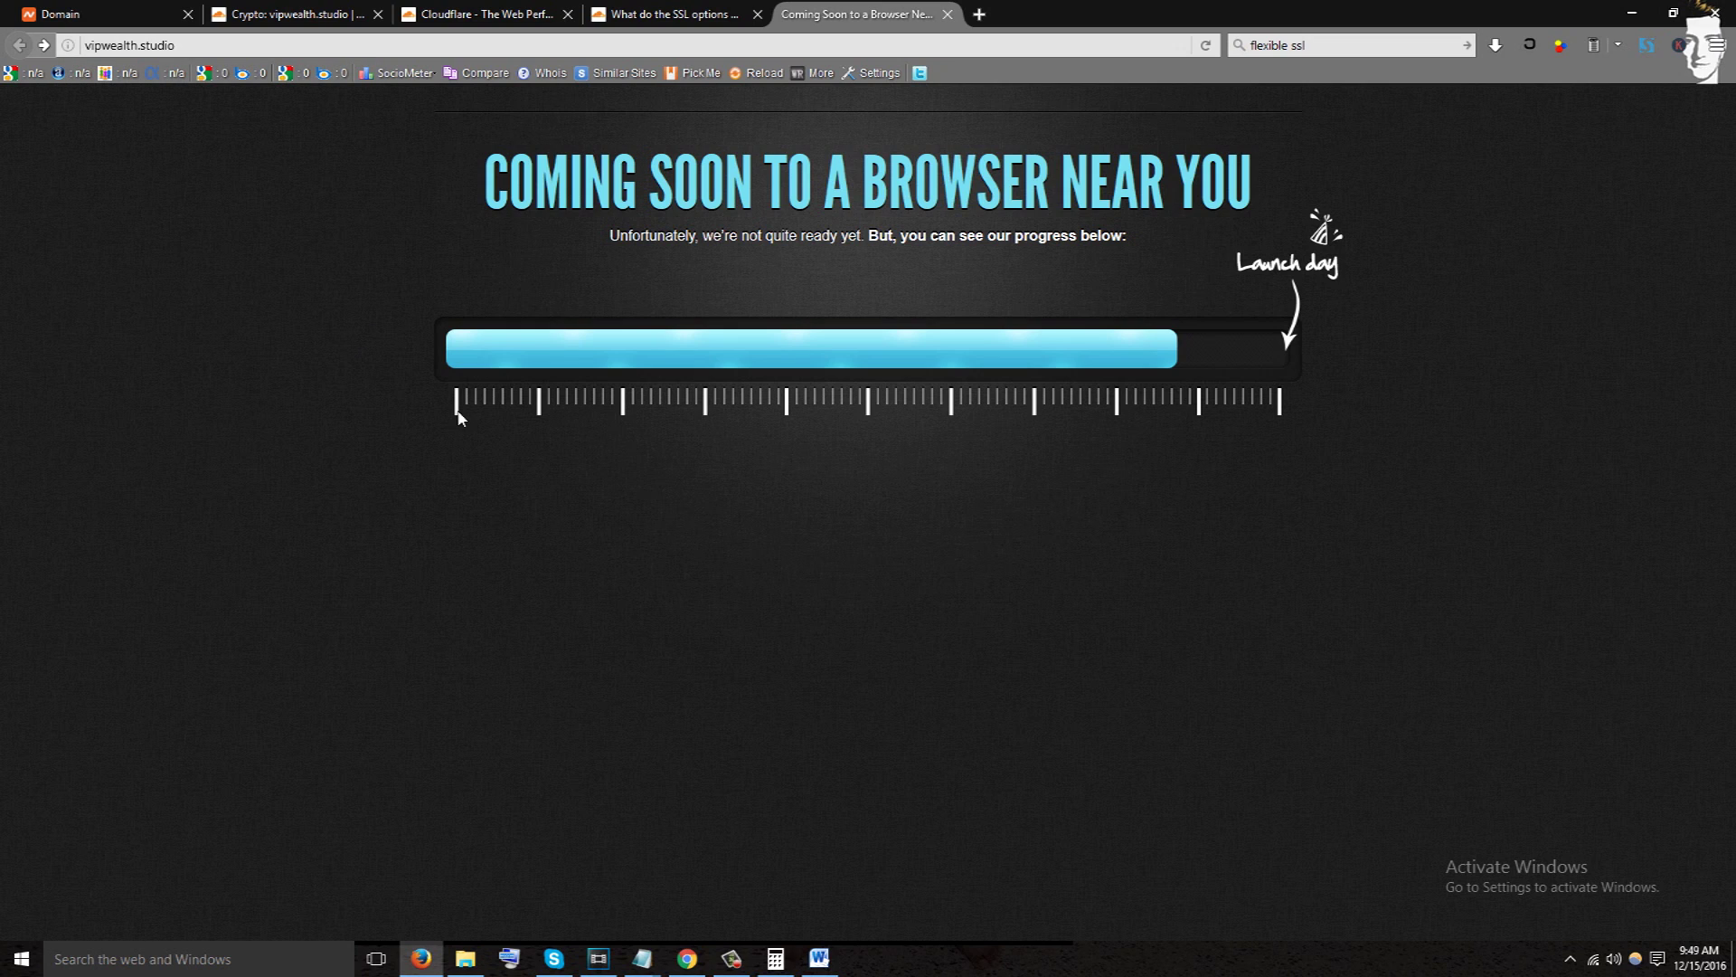